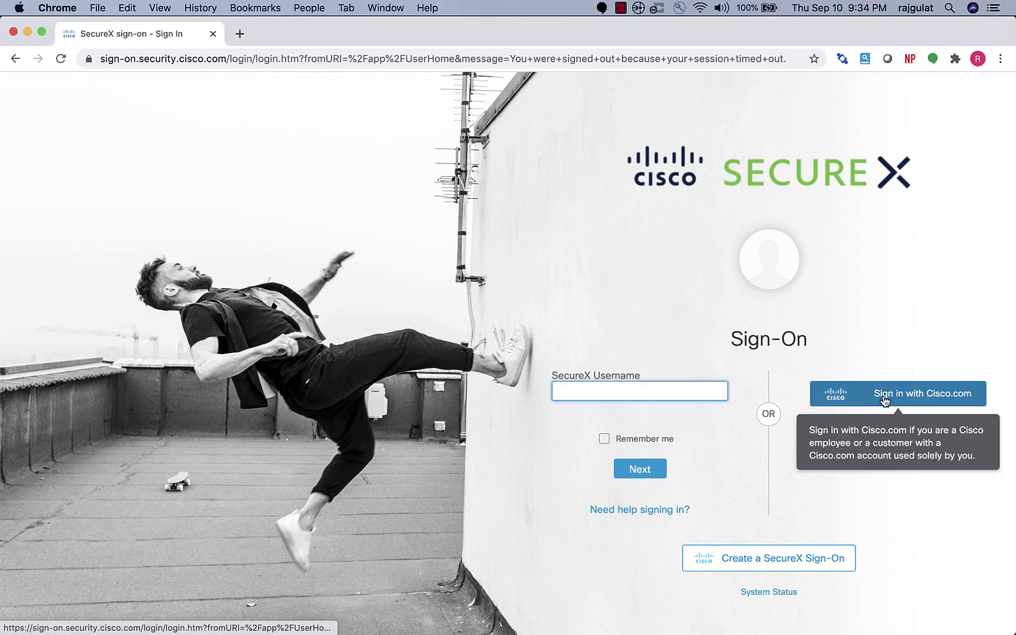
Sign in with a Cisco.com account and launch the Defense Orchestrator (US) application.
{"action": "left_click", "coordinate": [876, 396]}
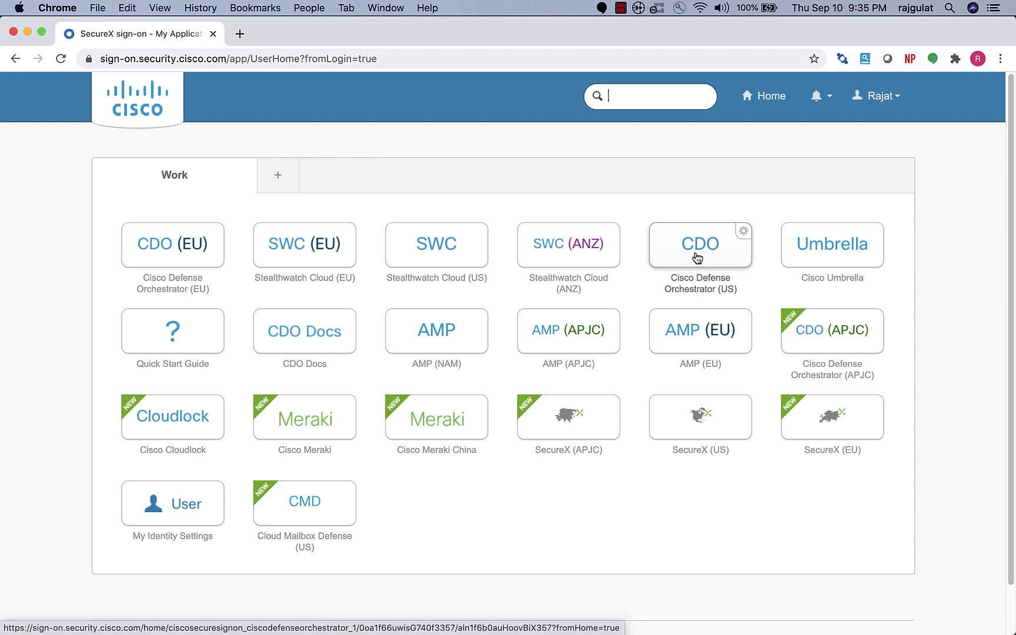
{"action": "left_click", "coordinate": [698, 257]}
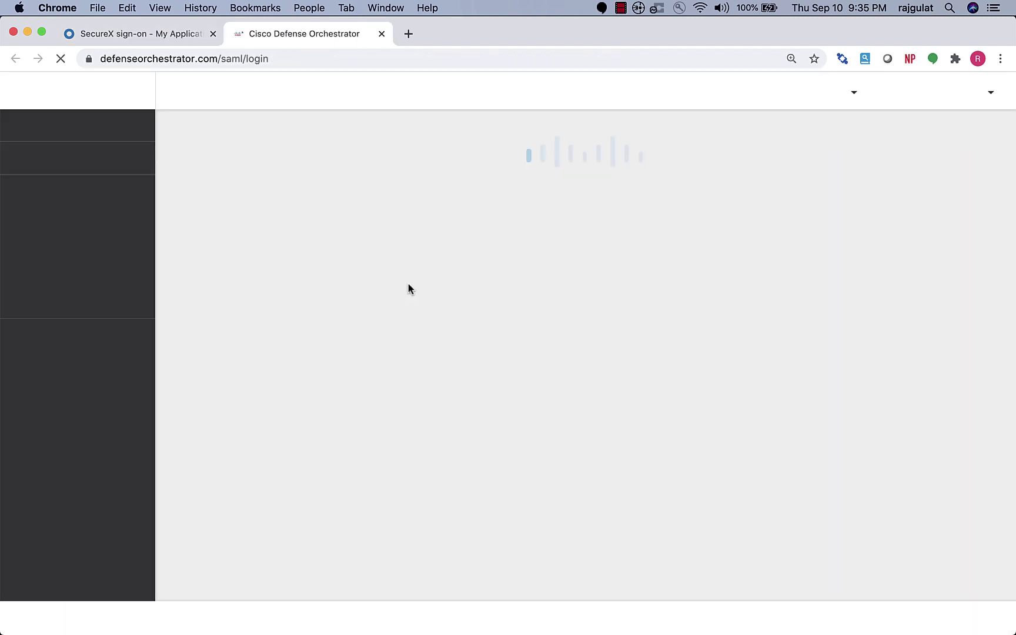
{"action": "scroll", "coordinate": [500, 369], "scroll_direction": "down", "scroll_amount": 1}
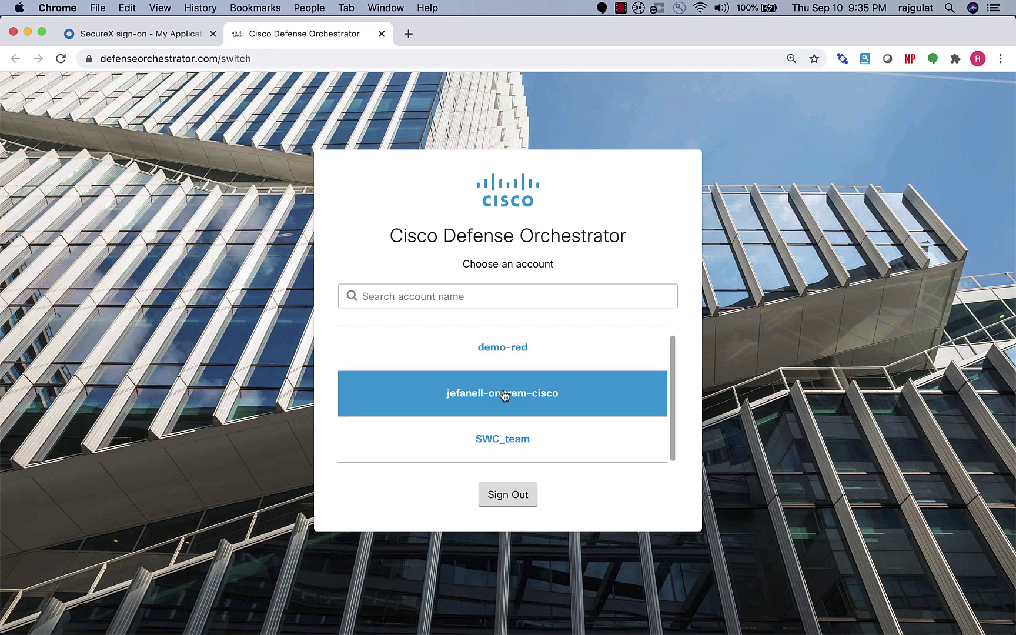
Enter the tenant account, go to Monitoring > Event Logging and dismiss the About Events panel.
{"action": "left_click", "coordinate": [503, 393]}
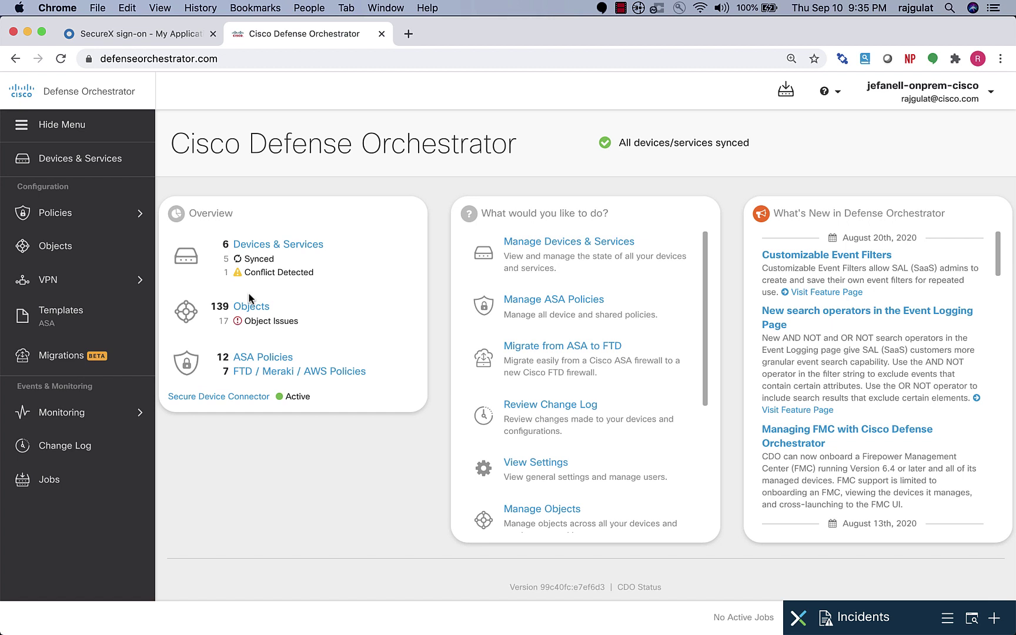
{"action": "left_click", "coordinate": [75, 416]}
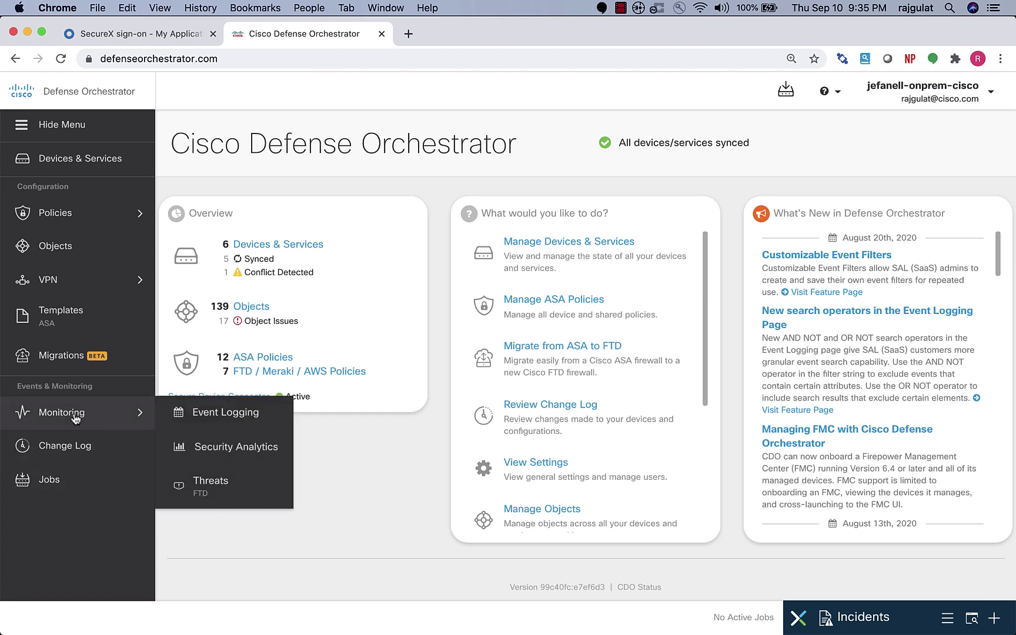
{"action": "left_click", "coordinate": [207, 414]}
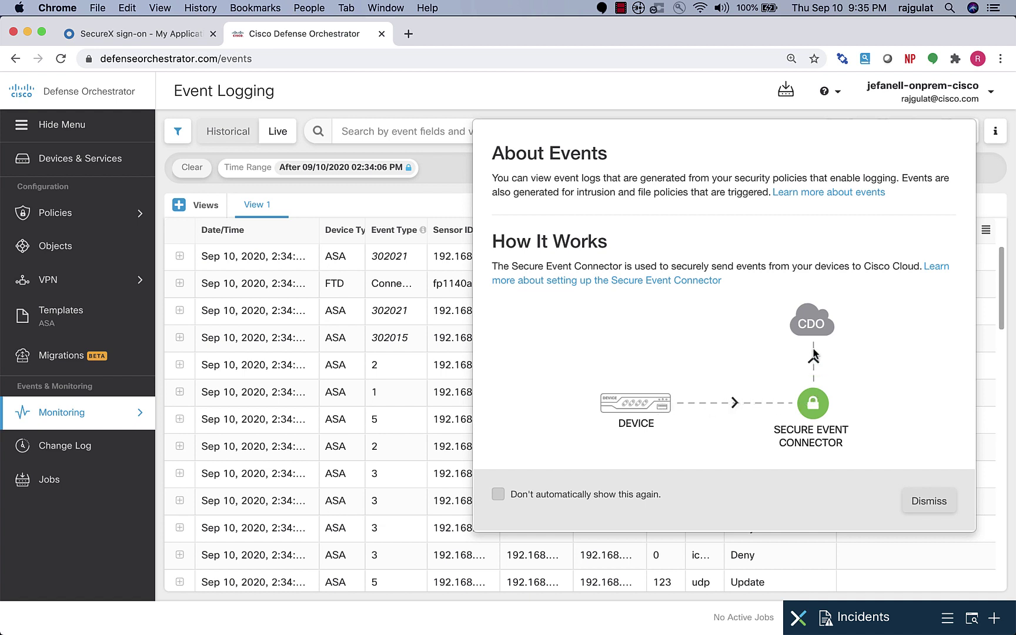
{"action": "left_click", "coordinate": [929, 502]}
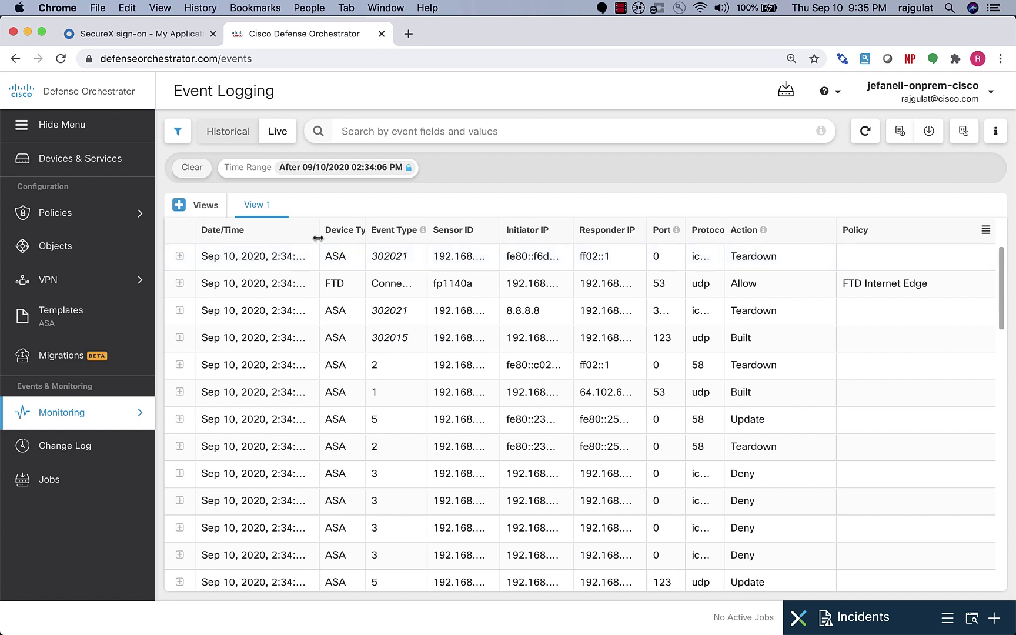
Widen the Date/Time, Device Type and Event Type columns and auto-fit Port and Protocol.
{"action": "left_click_drag", "start_coordinate": [316, 238], "coordinate": [331, 240]}
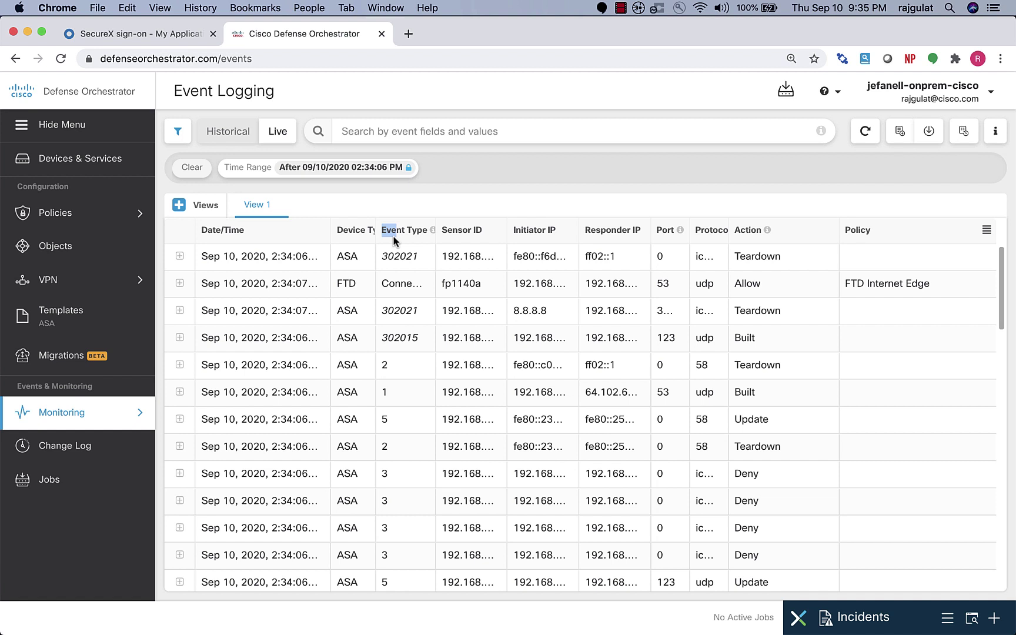
{"action": "left_click_drag", "start_coordinate": [374, 238], "coordinate": [397, 238]}
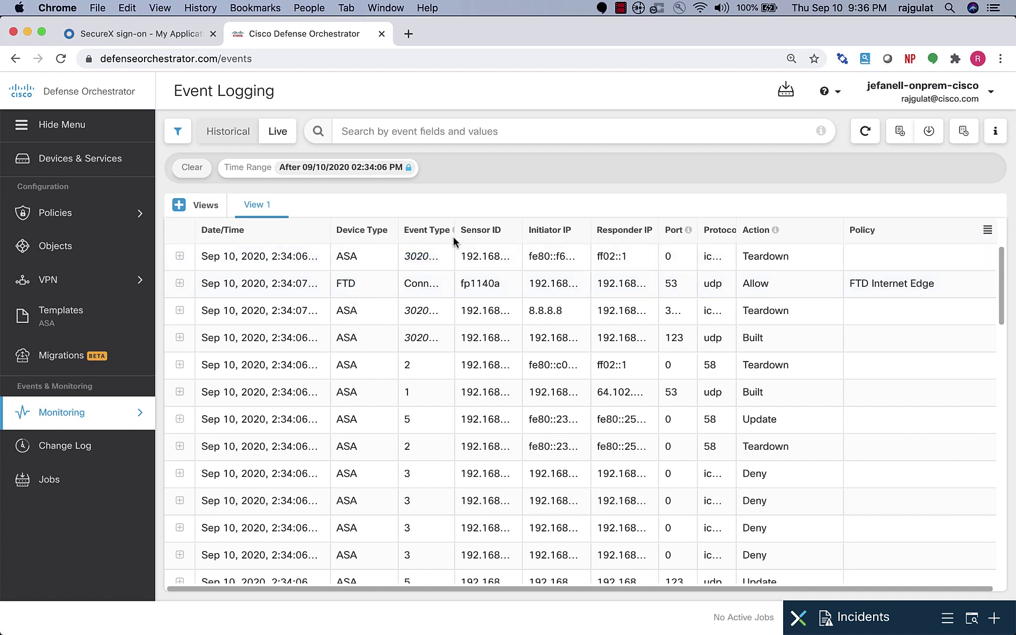
{"action": "left_click_drag", "start_coordinate": [454, 238], "coordinate": [483, 235]}
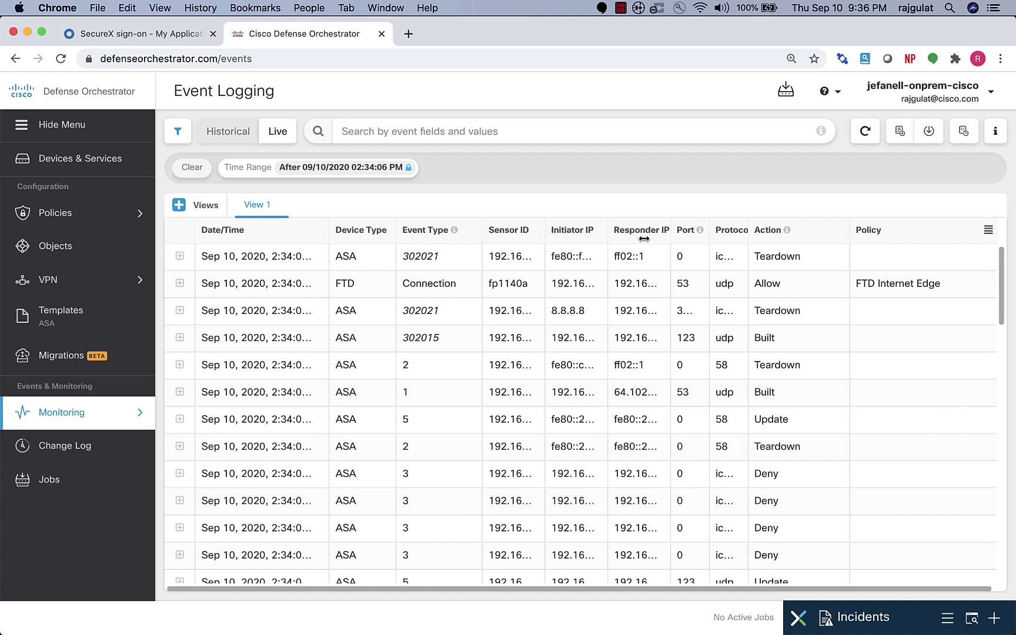
{"action": "double_click", "coordinate": [750, 236]}
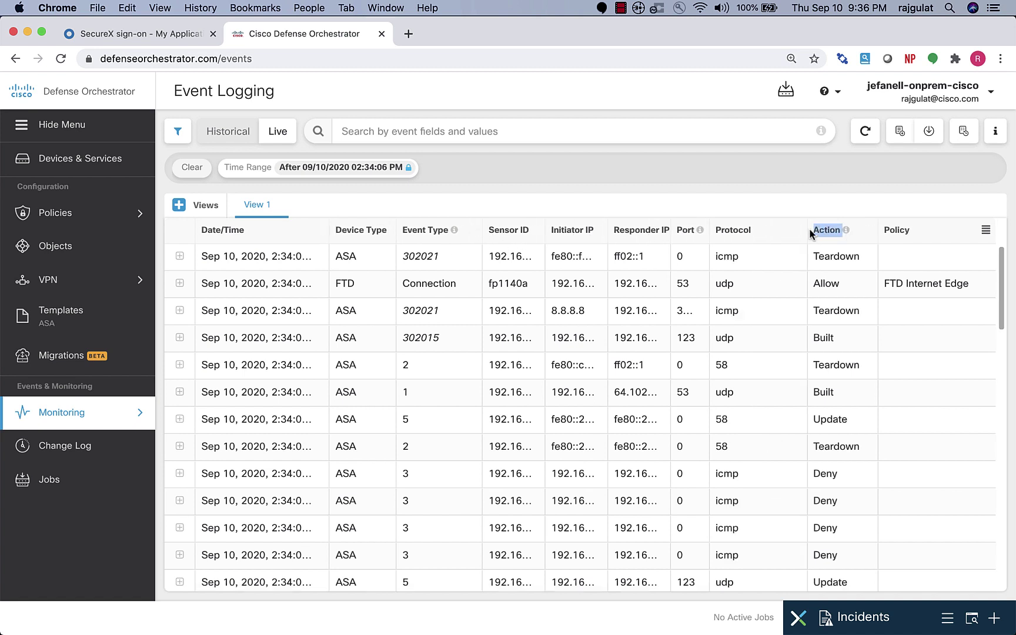
{"action": "double_click", "coordinate": [710, 236]}
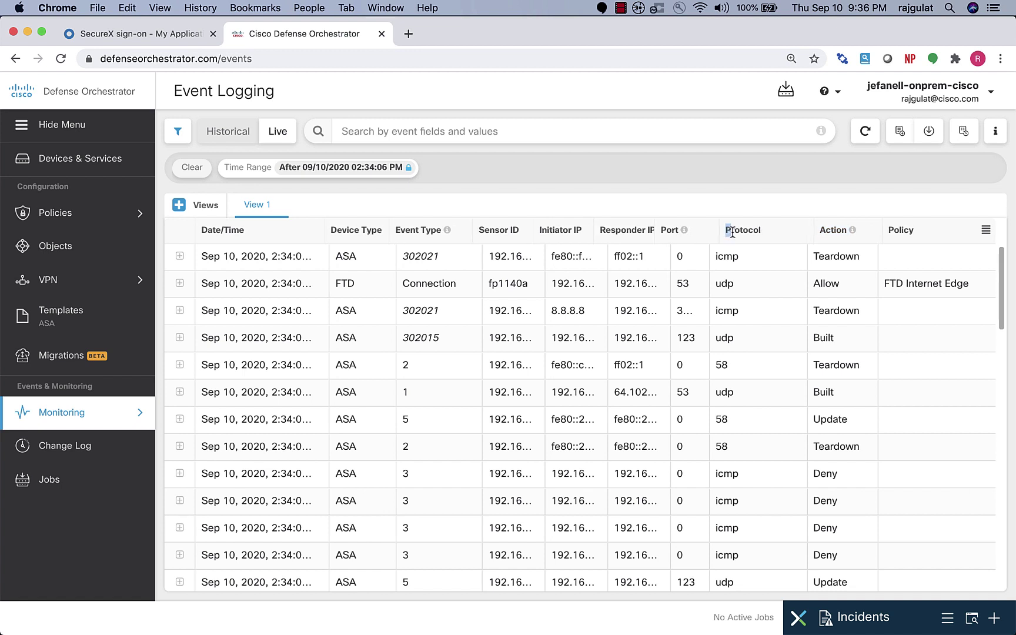
Browse the Customize Table list of additional available columns, then close it.
{"action": "left_click", "coordinate": [986, 232]}
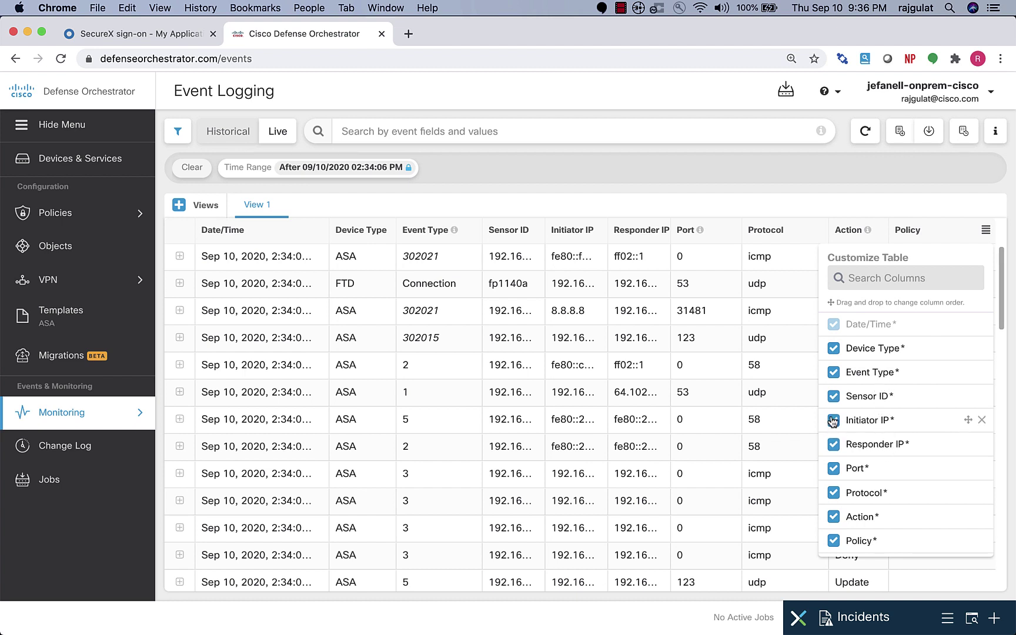
{"action": "left_click", "coordinate": [883, 279]}
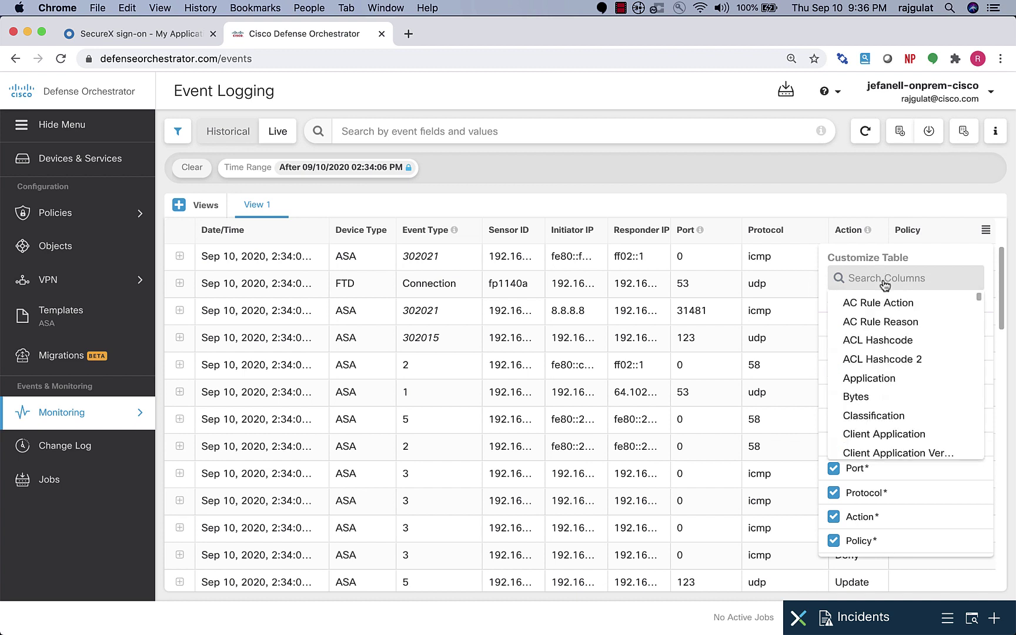
{"action": "scroll", "coordinate": [888, 358], "scroll_direction": "down", "scroll_amount": 3}
{"action": "scroll", "coordinate": [888, 360], "scroll_direction": "down", "scroll_amount": 12}
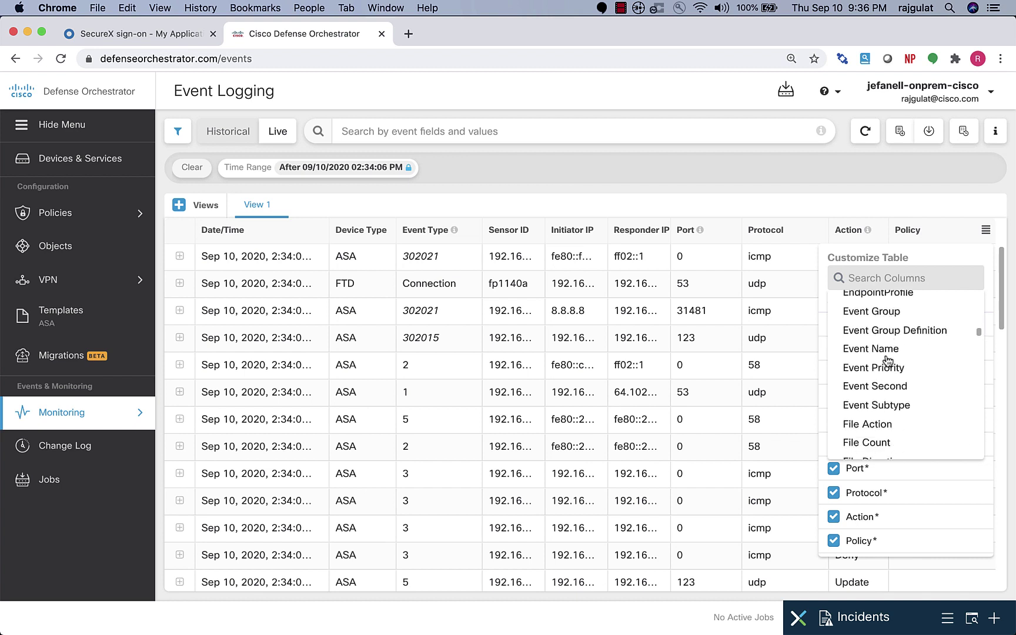
{"action": "scroll", "coordinate": [888, 360], "scroll_direction": "down", "scroll_amount": 12}
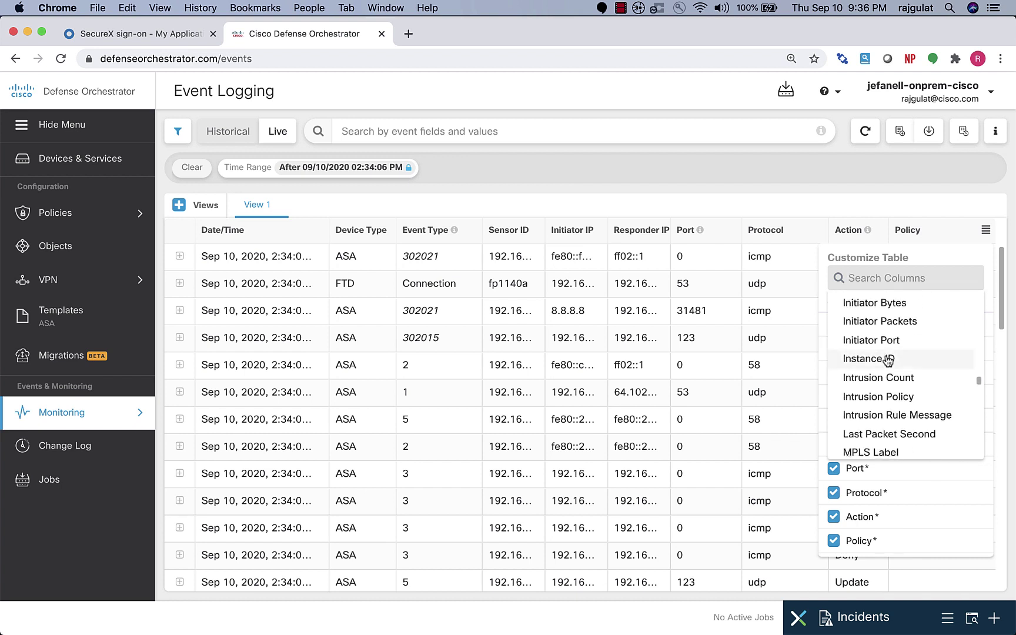
{"action": "scroll", "coordinate": [888, 360], "scroll_direction": "up", "scroll_amount": 20}
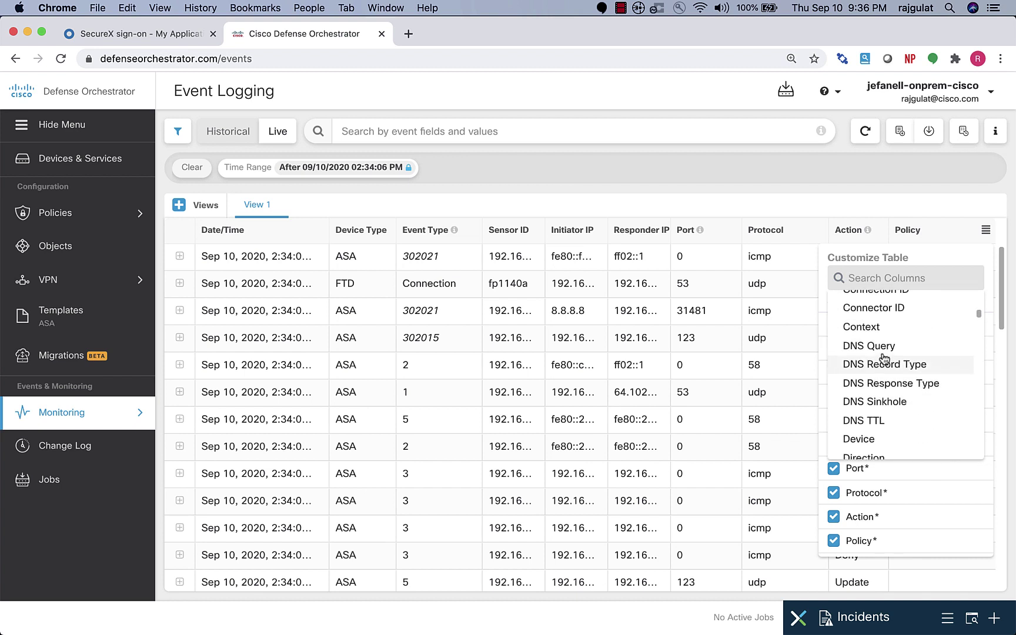
{"action": "left_click", "coordinate": [848, 201]}
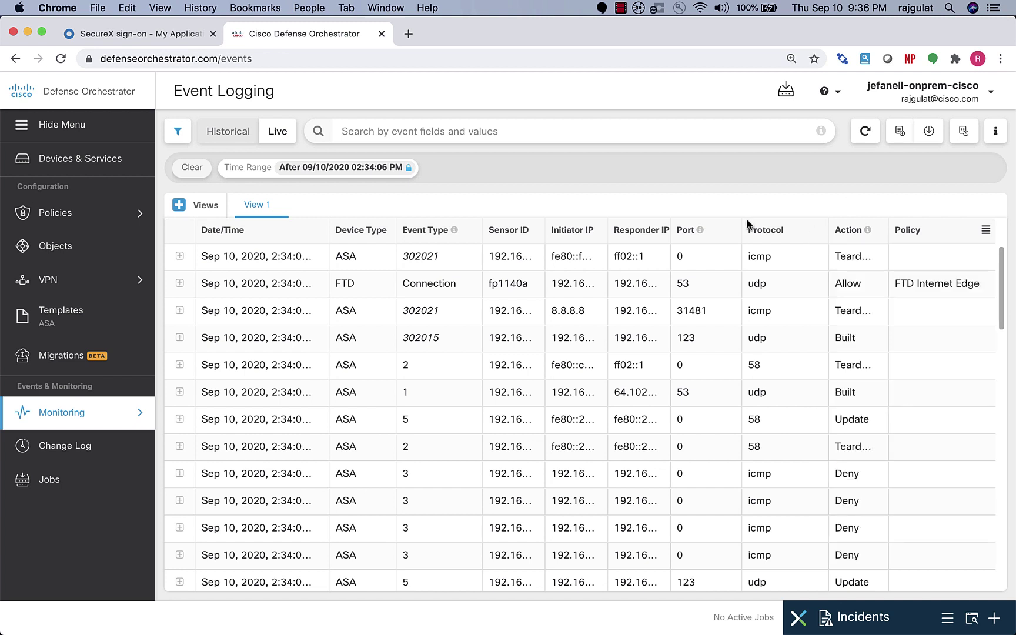
From the first event, filter to InitiatorIP fe80::f6db:e6ff:fec7:7d25 OR SensorID 192.168.48.2.
{"action": "left_click", "coordinate": [180, 257]}
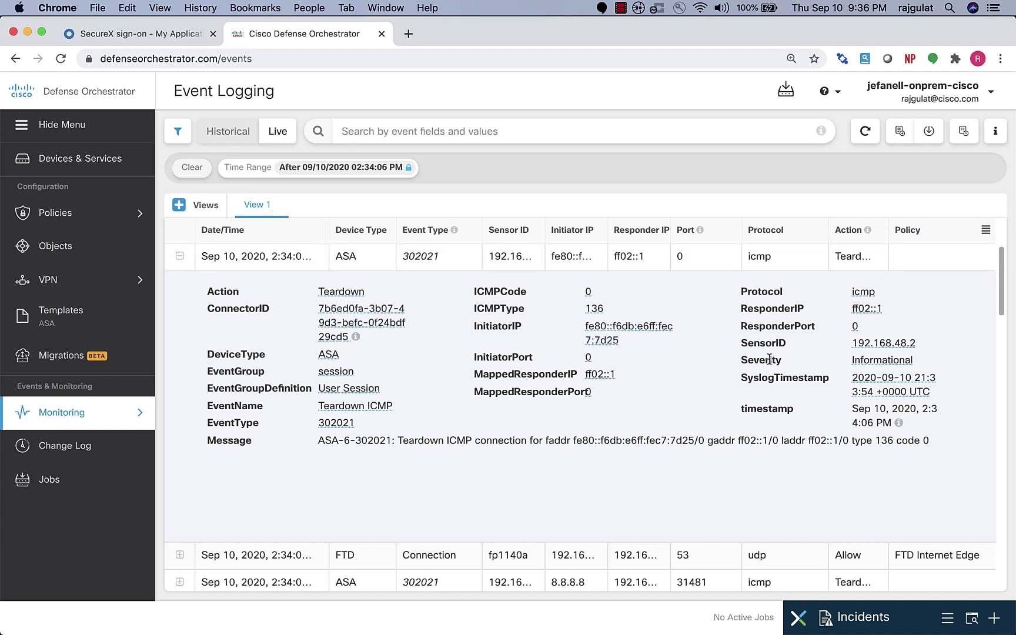
{"action": "left_click", "coordinate": [622, 328]}
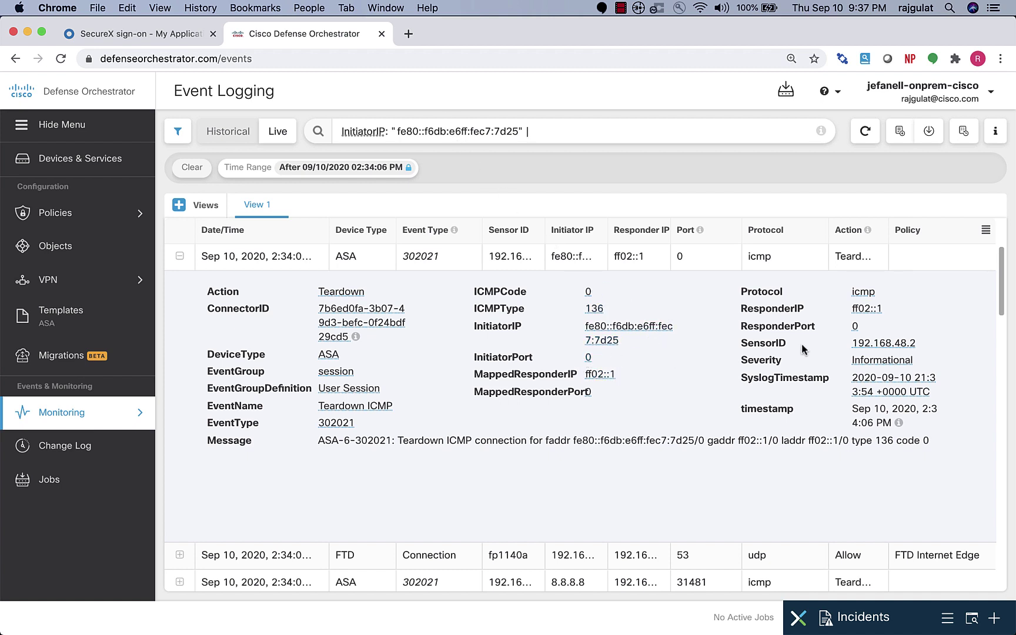
{"action": "left_click", "coordinate": [921, 346]}
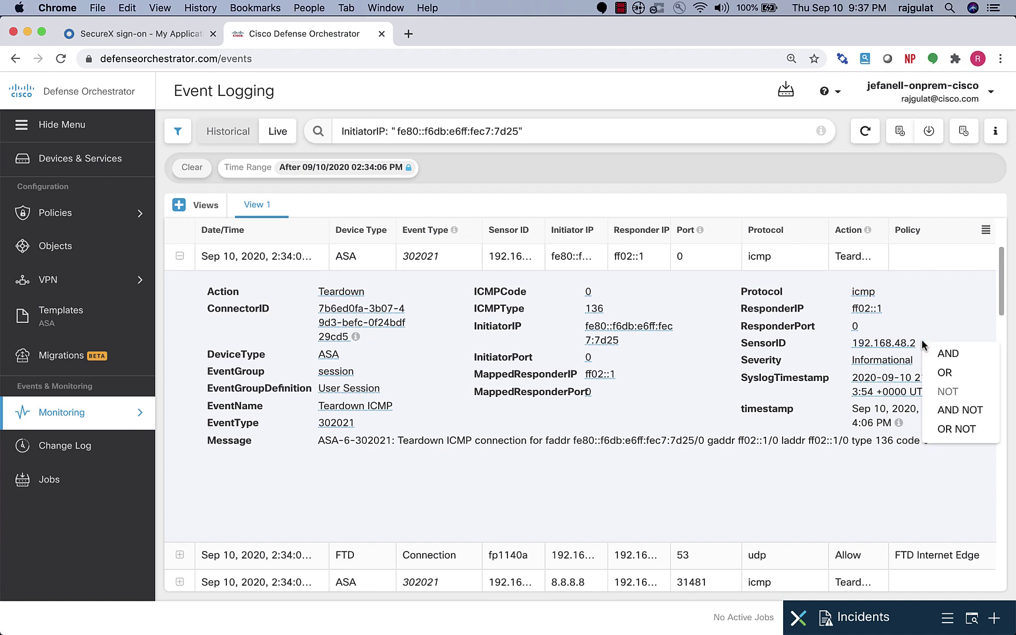
{"action": "left_click", "coordinate": [947, 373]}
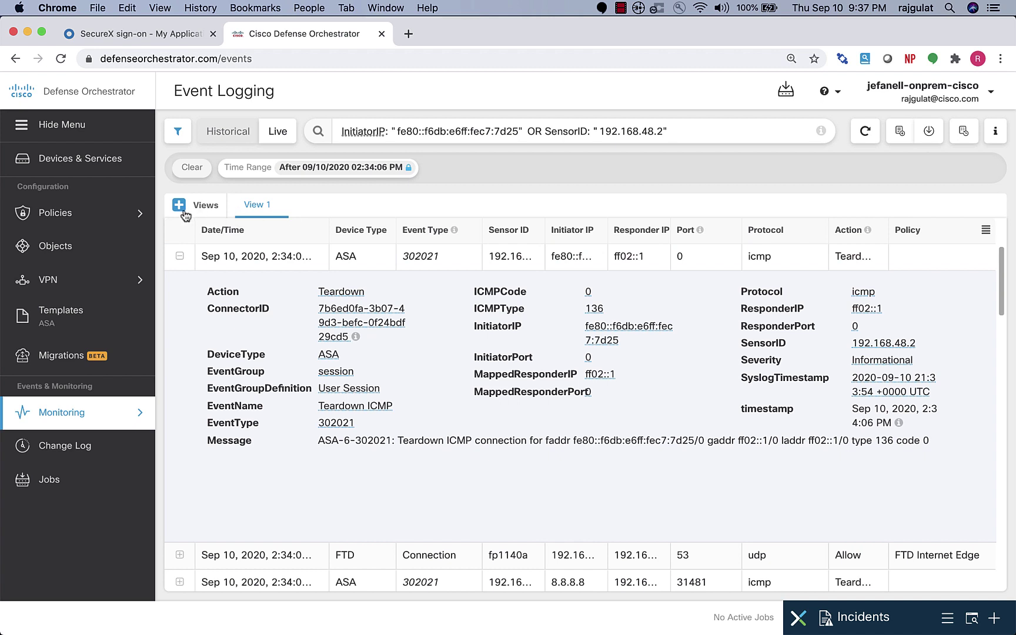
{"action": "left_click", "coordinate": [178, 135]}
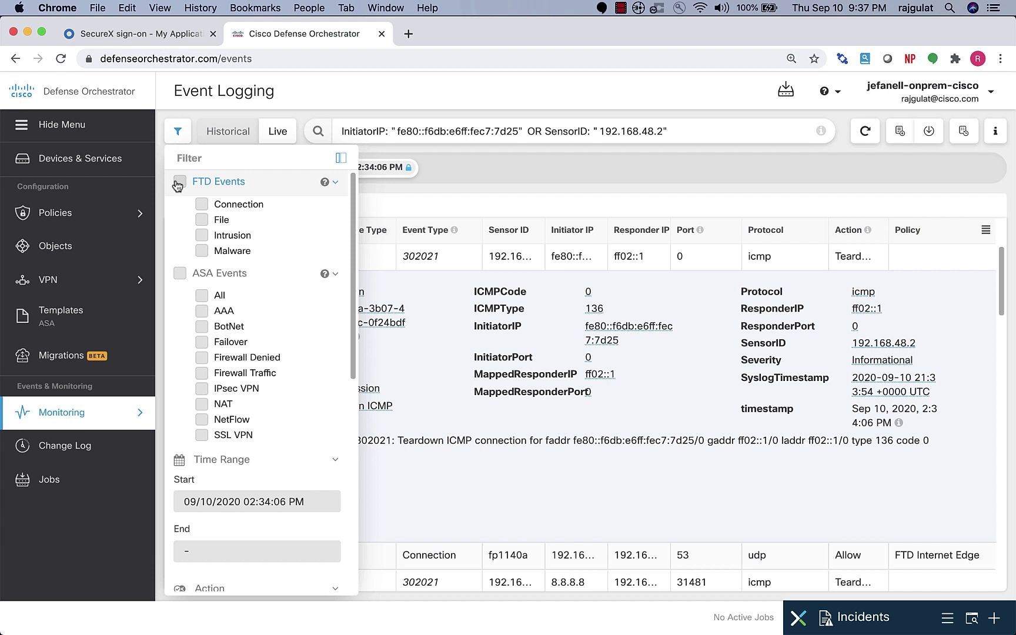
{"action": "scroll", "coordinate": [209, 300], "scroll_direction": "down", "scroll_amount": 5}
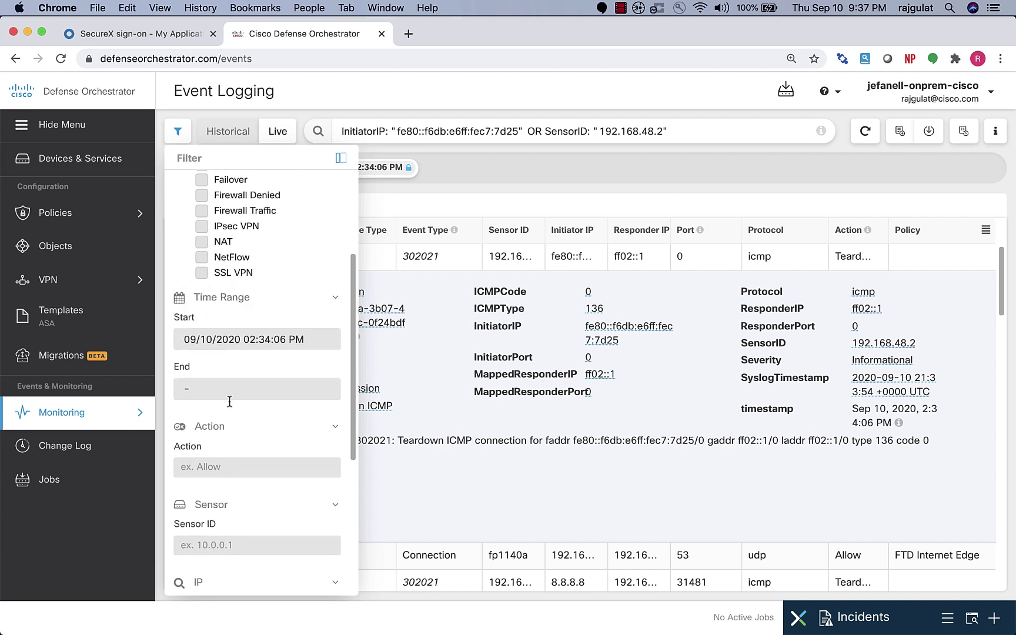
{"action": "scroll", "coordinate": [232, 397], "scroll_direction": "down", "scroll_amount": 5}
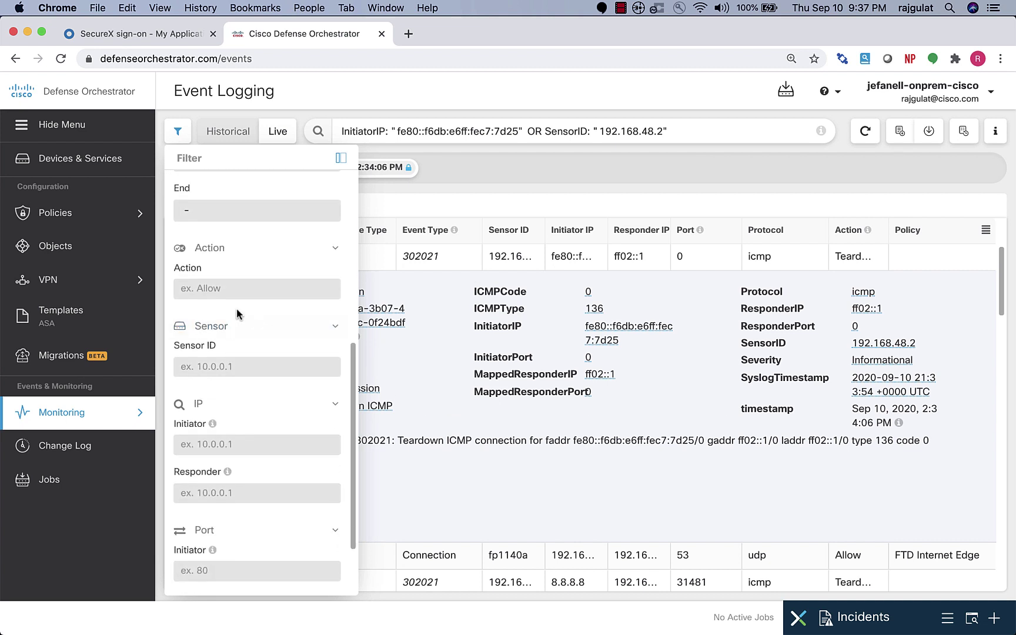
{"action": "scroll", "coordinate": [227, 366], "scroll_direction": "down", "scroll_amount": 2}
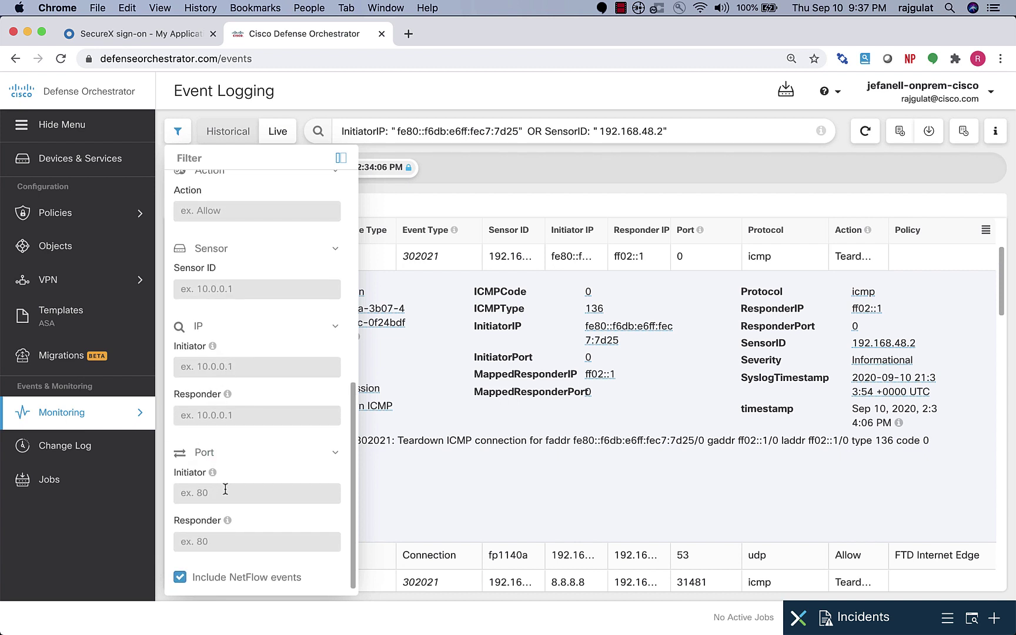
{"action": "left_click", "coordinate": [177, 131]}
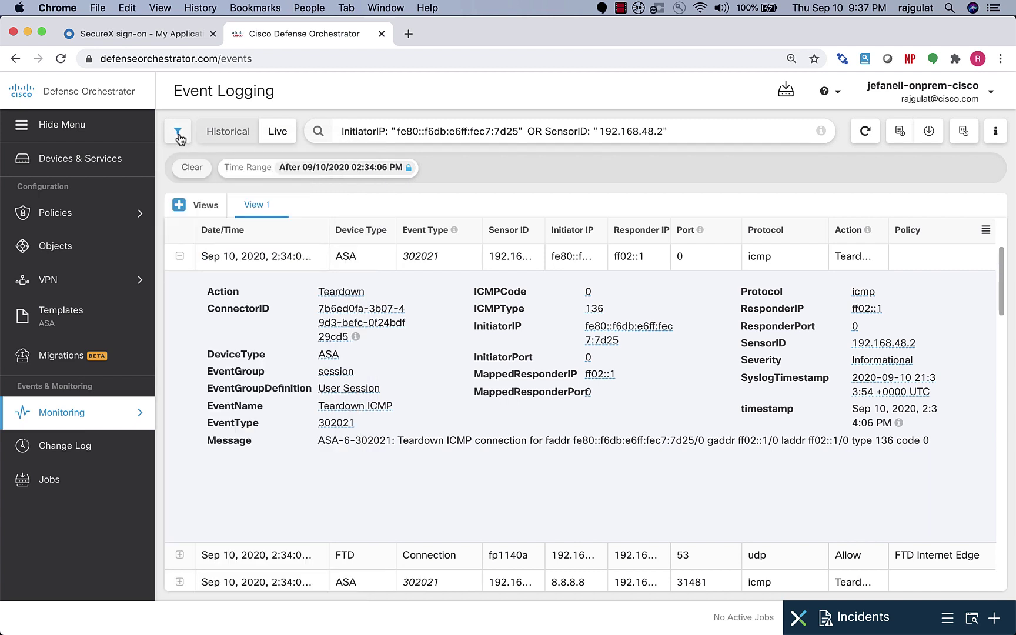
Stream matching events live briefly, then switch back to Historical events after 08:38:19 PM.
{"action": "left_click", "coordinate": [276, 133]}
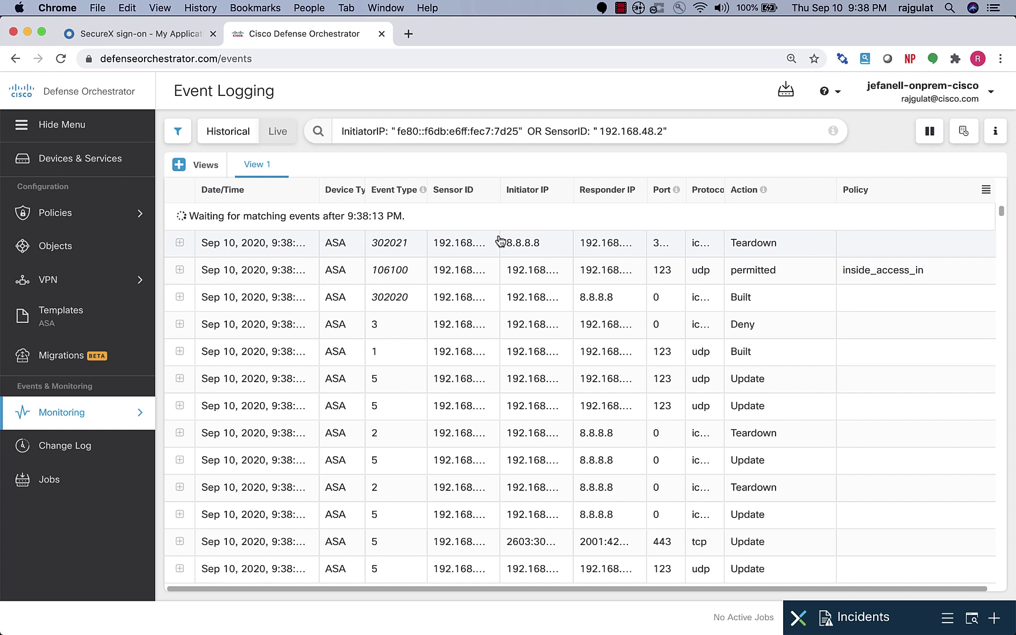
{"action": "left_click", "coordinate": [217, 130]}
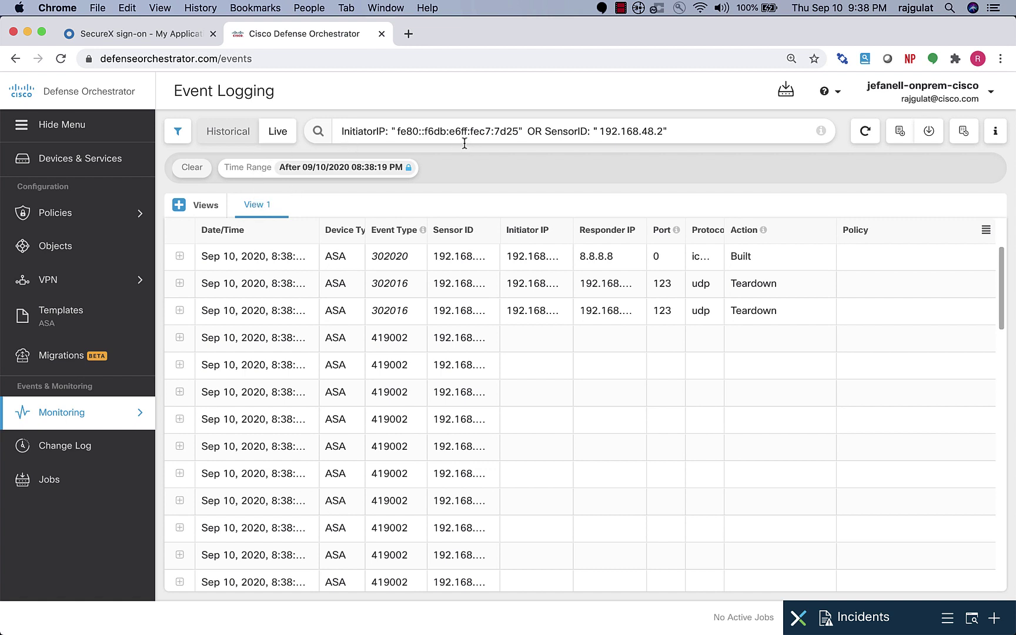
{"action": "left_click", "coordinate": [901, 136]}
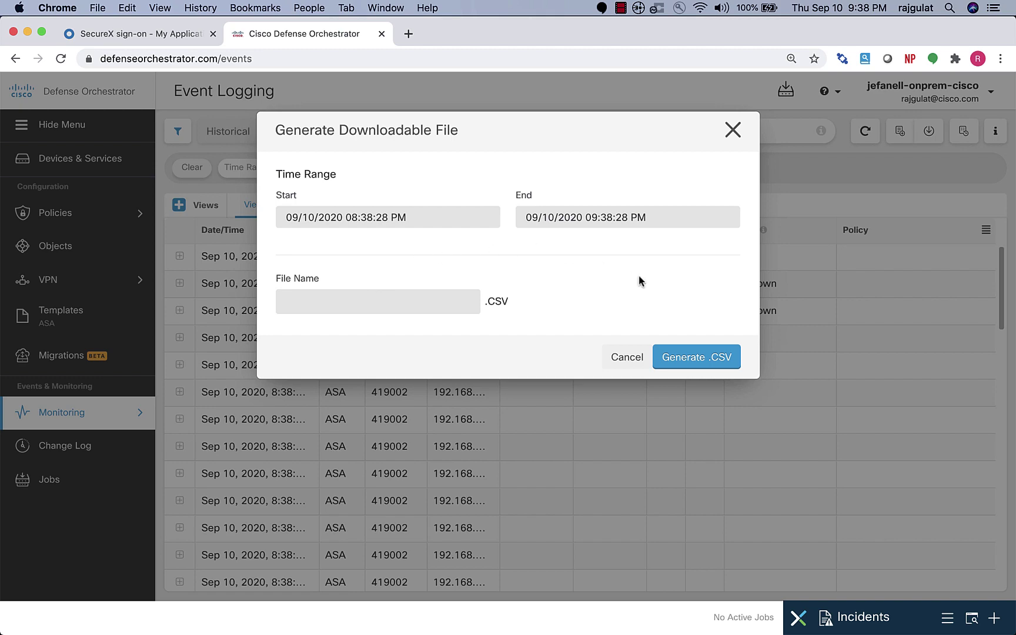
{"action": "left_click", "coordinate": [733, 130]}
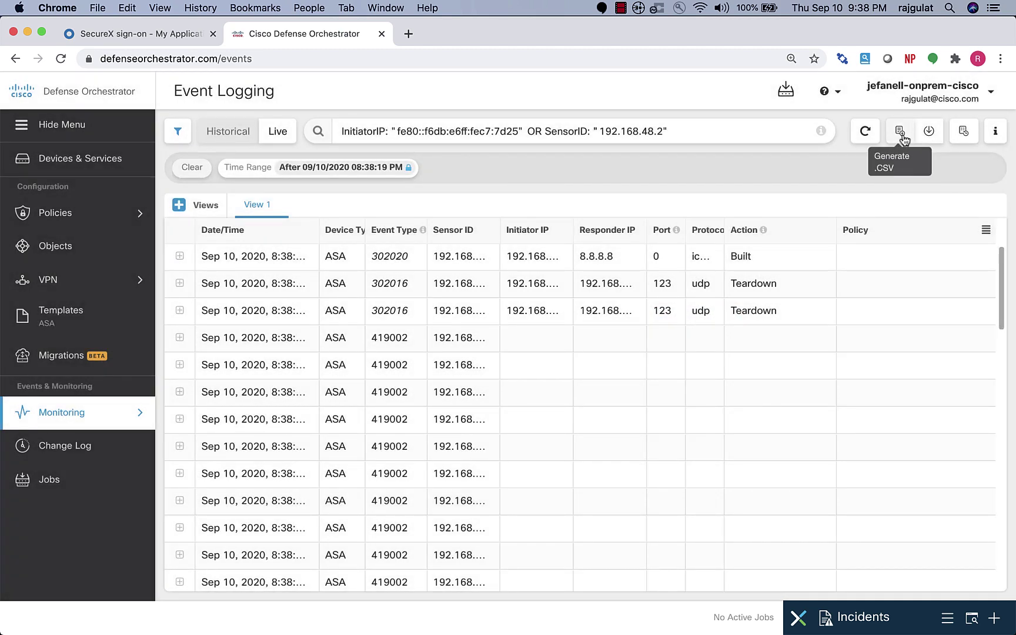
{"action": "left_click", "coordinate": [963, 132]}
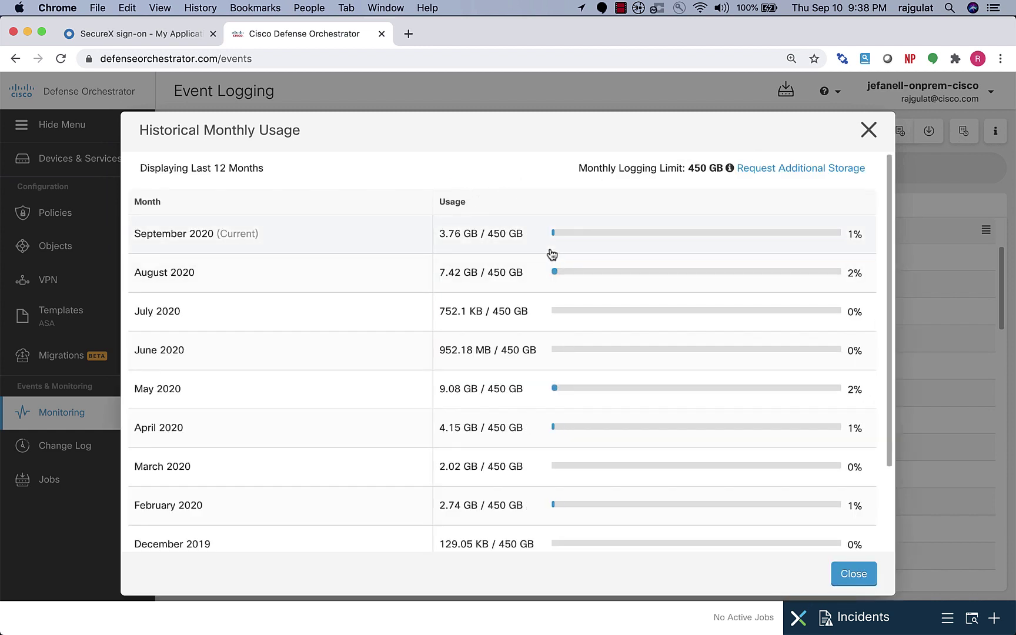
{"action": "scroll", "coordinate": [301, 274], "scroll_direction": "down", "scroll_amount": 3}
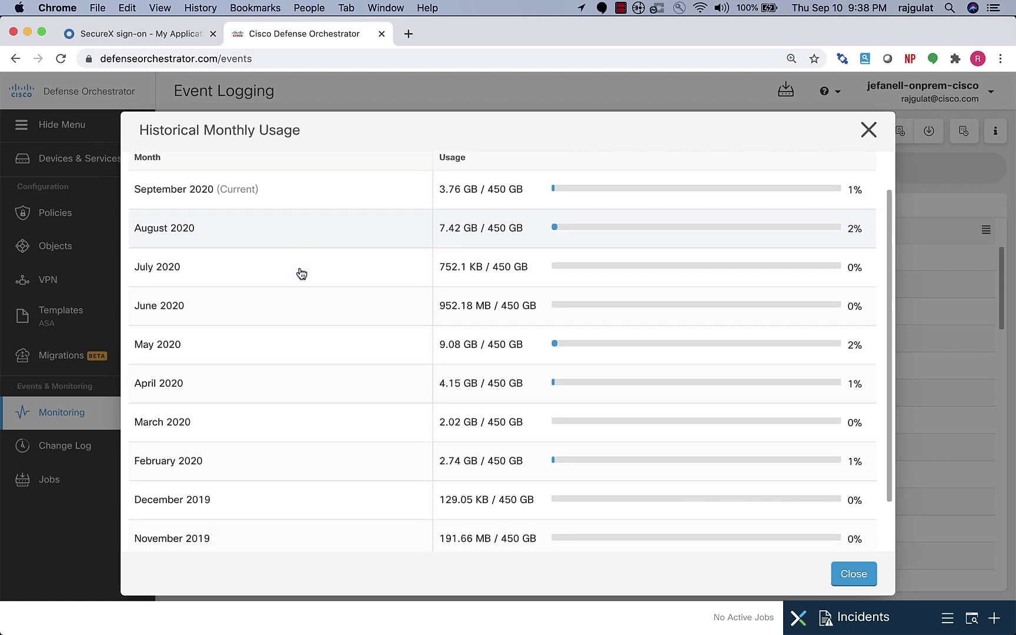
{"action": "scroll", "coordinate": [301, 274], "scroll_direction": "up", "scroll_amount": 3}
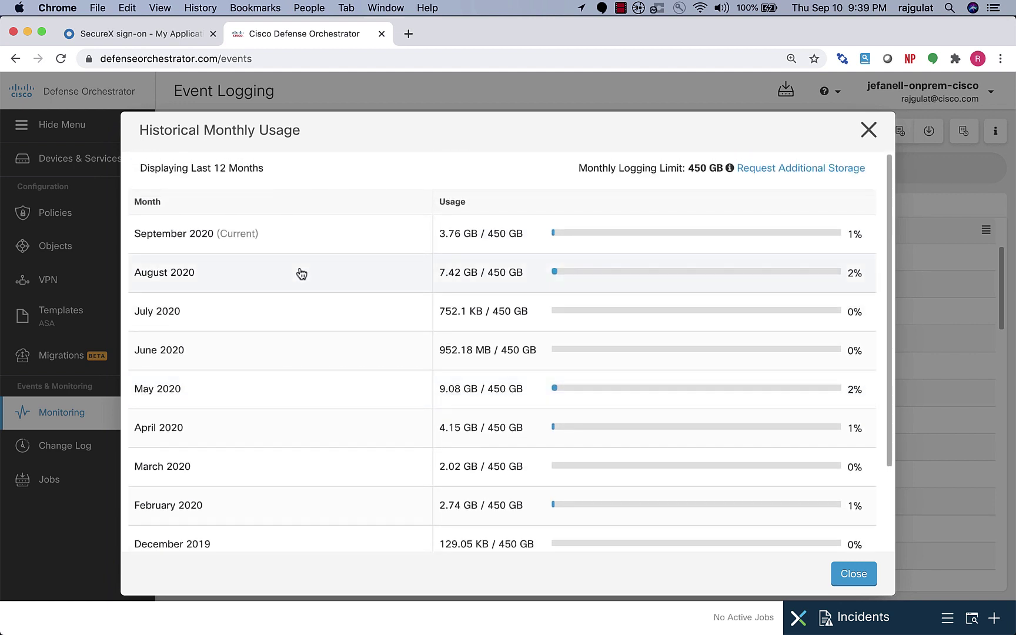
{"action": "left_click", "coordinate": [868, 130]}
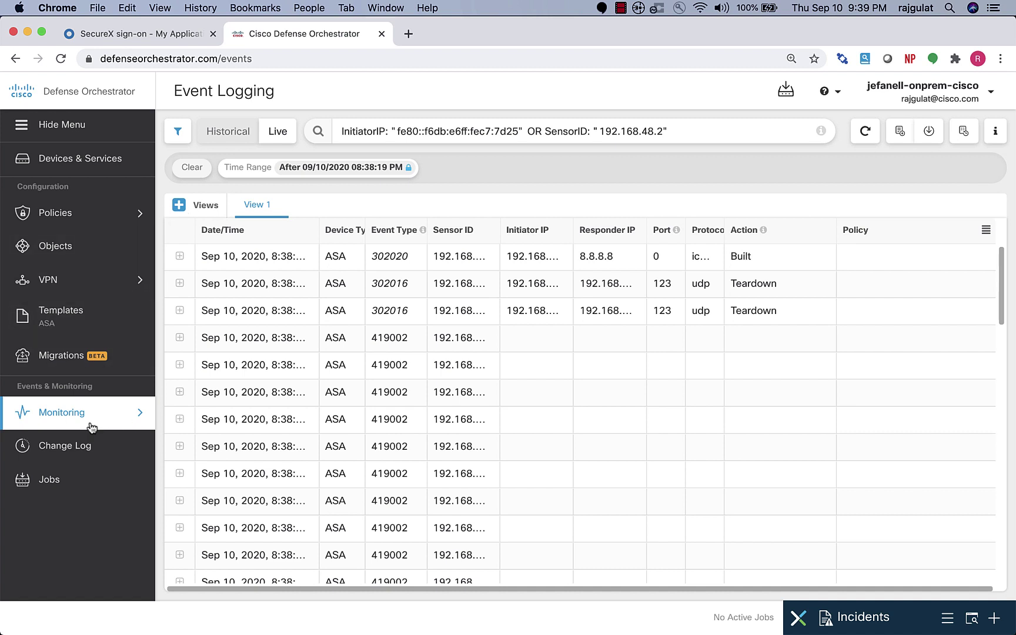
Choose Monitoring > Security Analytics to launch Stealthwatch Cloud in a new tab.
{"action": "mouse_move", "coordinate": [90, 418]}
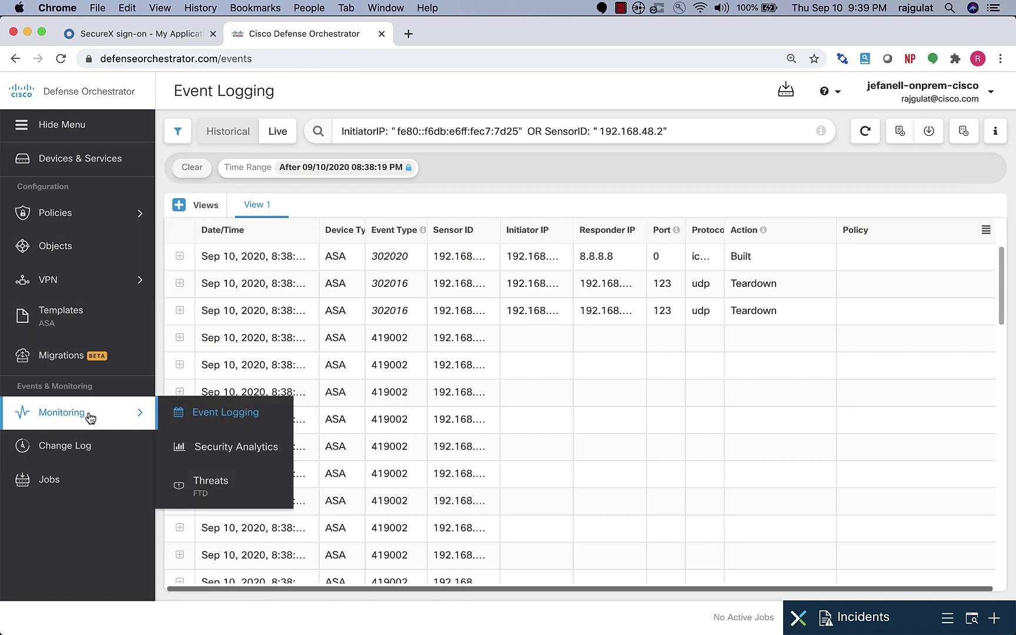
{"action": "left_click", "coordinate": [234, 448]}
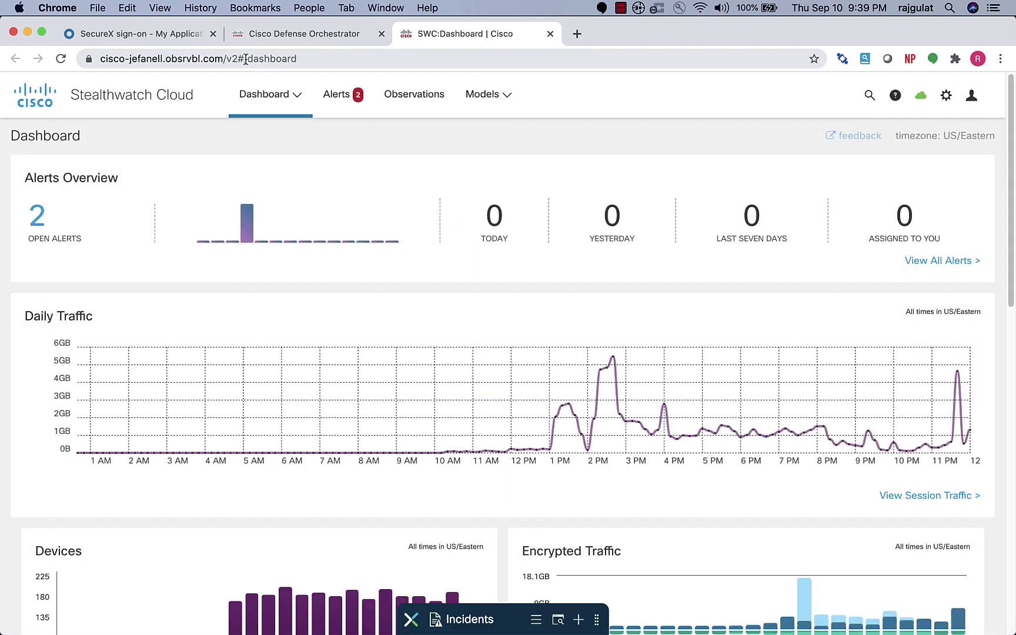
{"action": "left_click", "coordinate": [285, 35]}
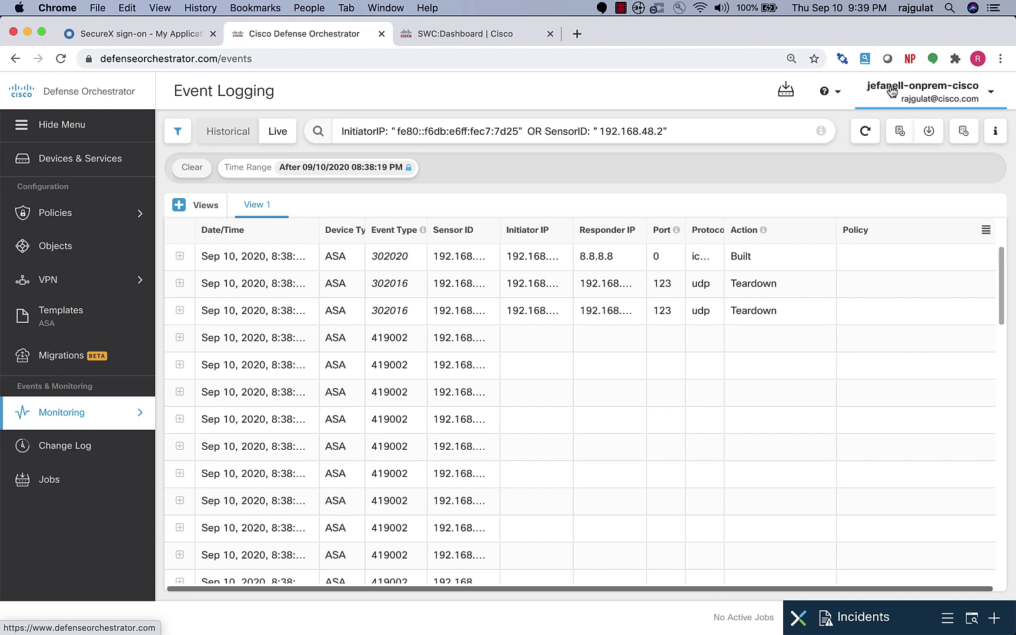
{"action": "left_click", "coordinate": [436, 27]}
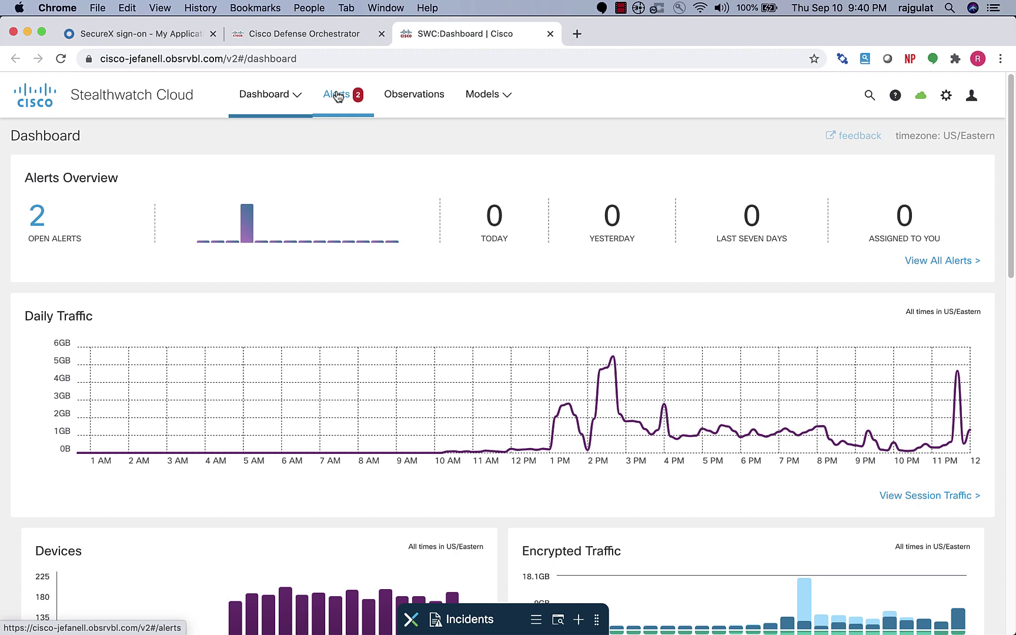
Scroll through the dashboard's traffic, device, country and observation panels, then go to Alerts.
{"action": "scroll", "coordinate": [204, 239], "scroll_direction": "down", "scroll_amount": 3}
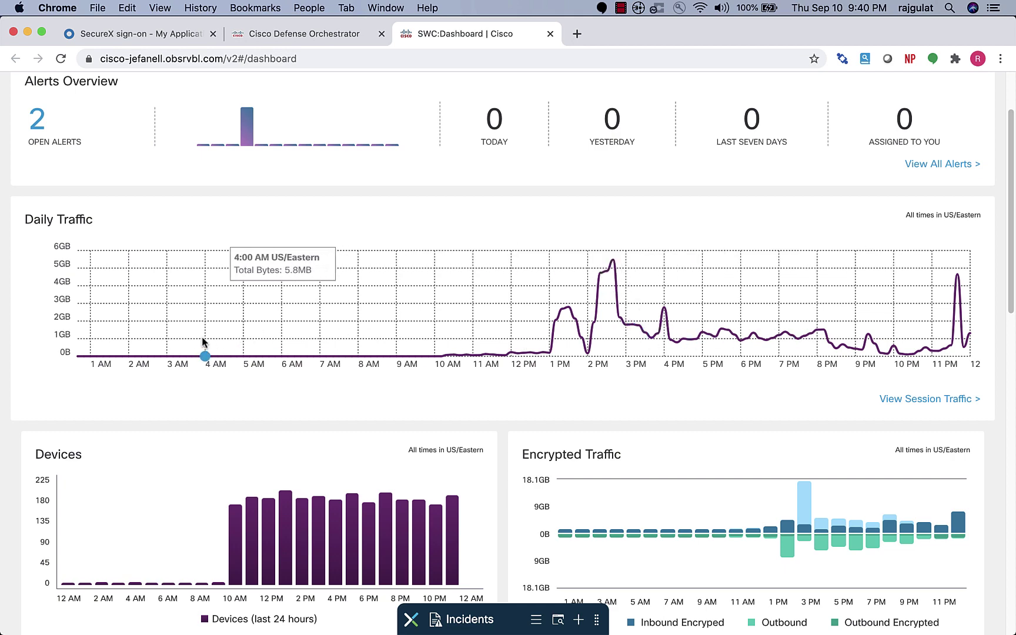
{"action": "scroll", "coordinate": [202, 342], "scroll_direction": "down", "scroll_amount": 5}
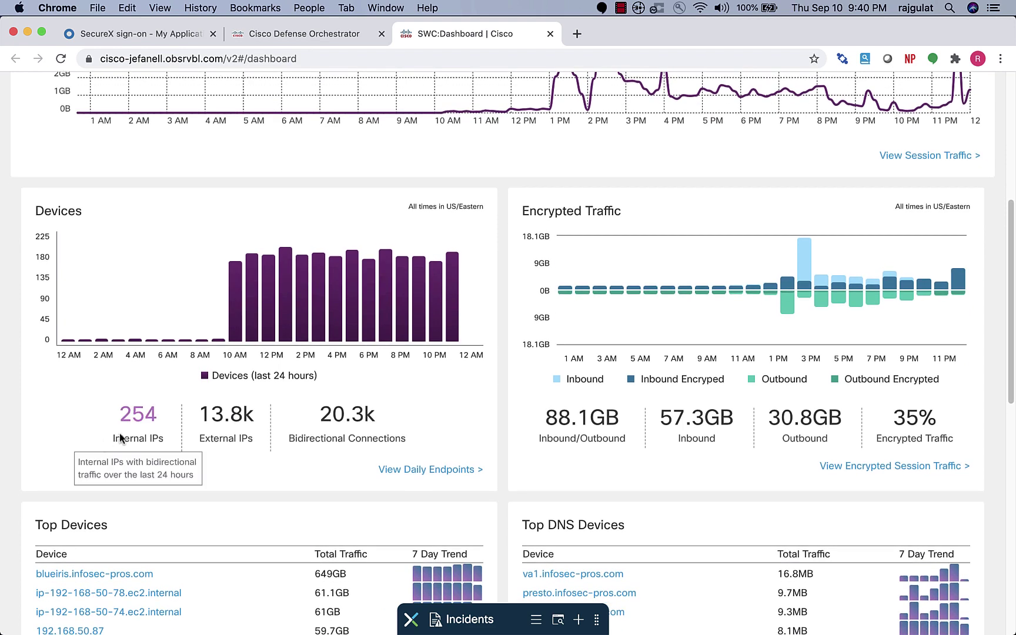
{"action": "scroll", "coordinate": [333, 377], "scroll_direction": "down", "scroll_amount": 2}
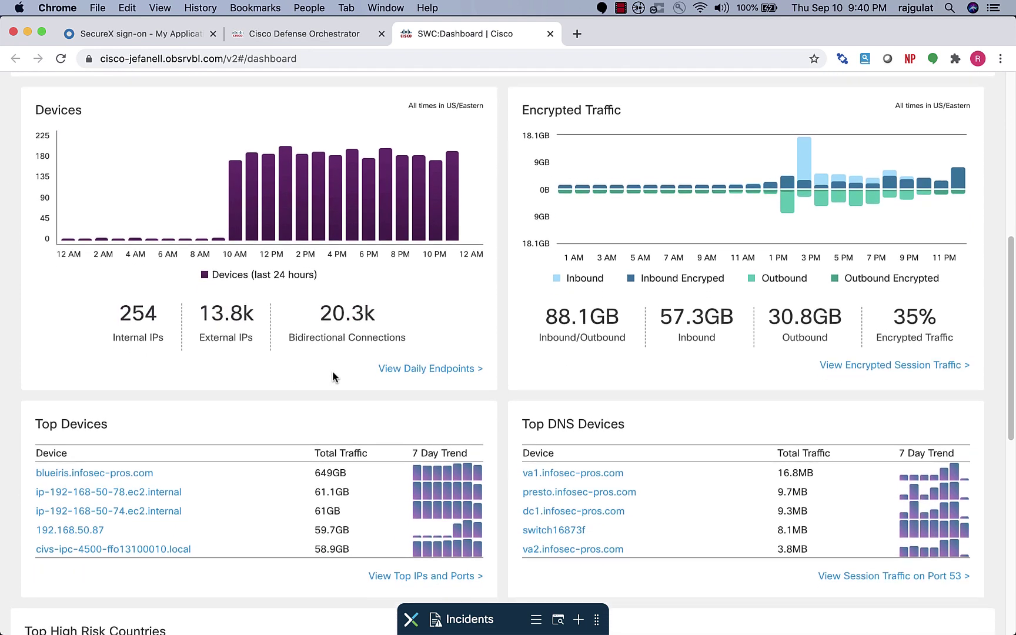
{"action": "mouse_move", "coordinate": [348, 311]}
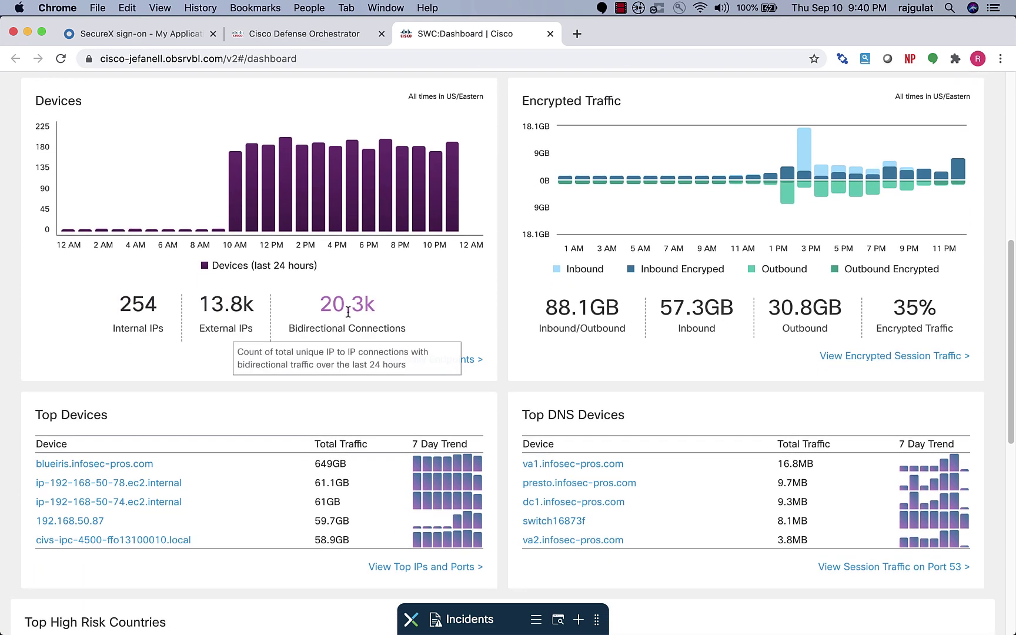
{"action": "scroll", "coordinate": [390, 300], "scroll_direction": "down", "scroll_amount": 1}
{"action": "mouse_move", "coordinate": [611, 265]}
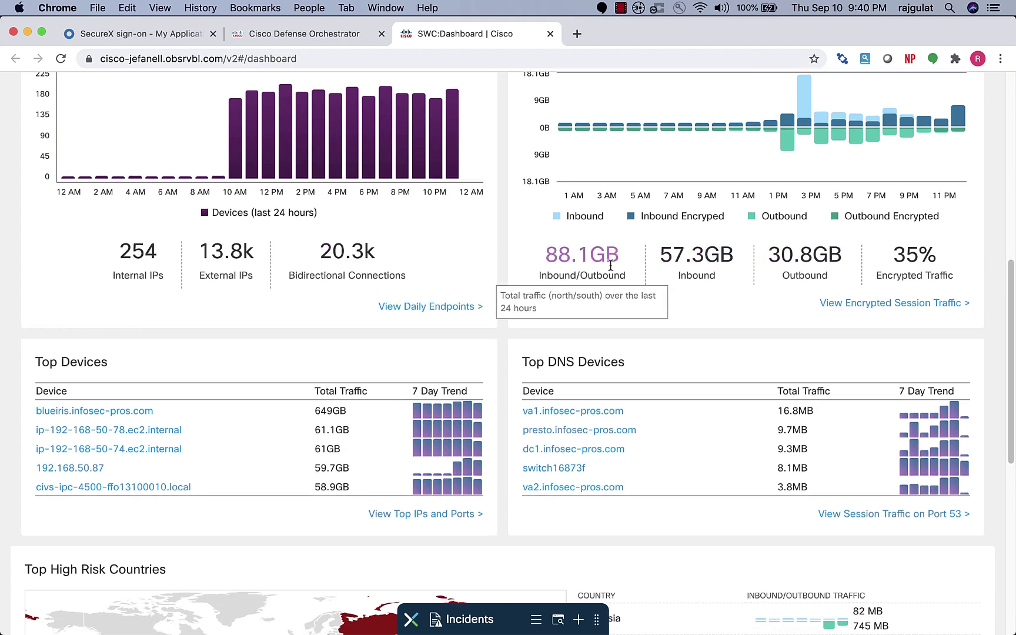
{"action": "scroll", "coordinate": [376, 295], "scroll_direction": "down", "scroll_amount": 3}
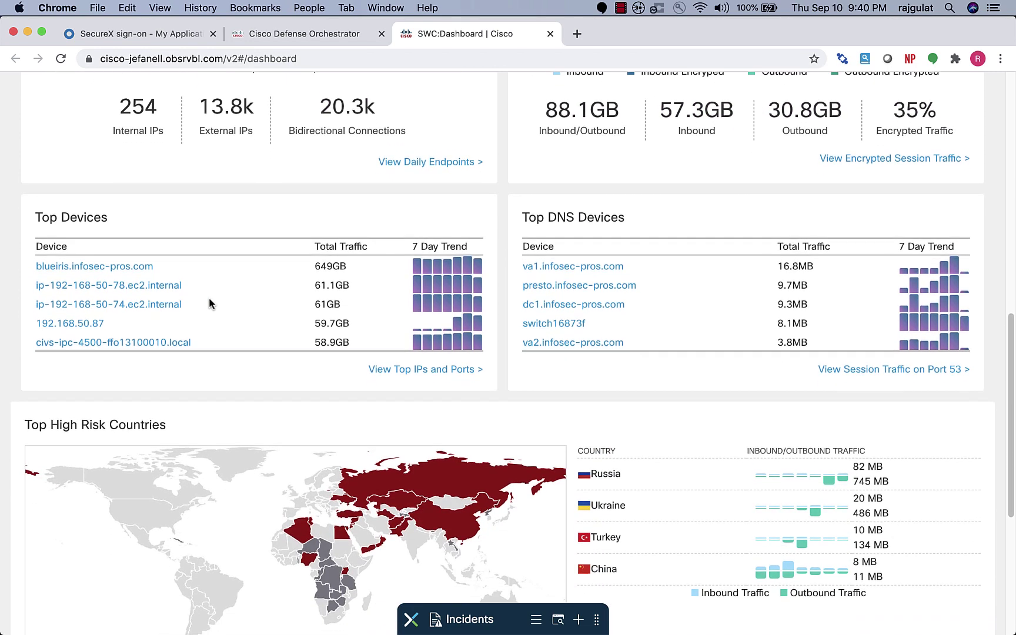
{"action": "scroll", "coordinate": [496, 287], "scroll_direction": "down", "scroll_amount": 1}
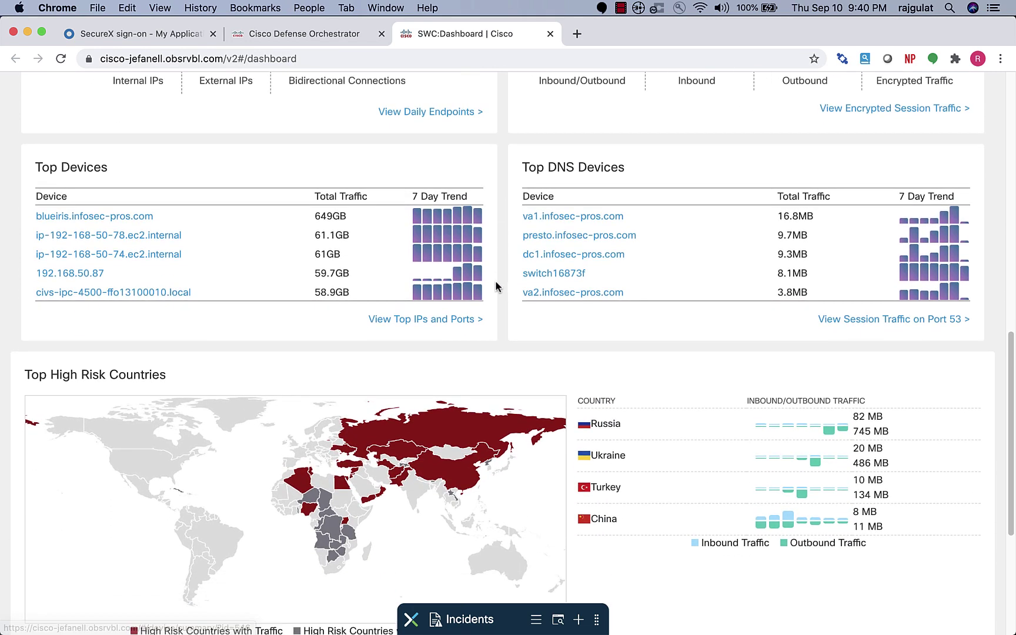
{"action": "scroll", "coordinate": [488, 291], "scroll_direction": "down", "scroll_amount": 2}
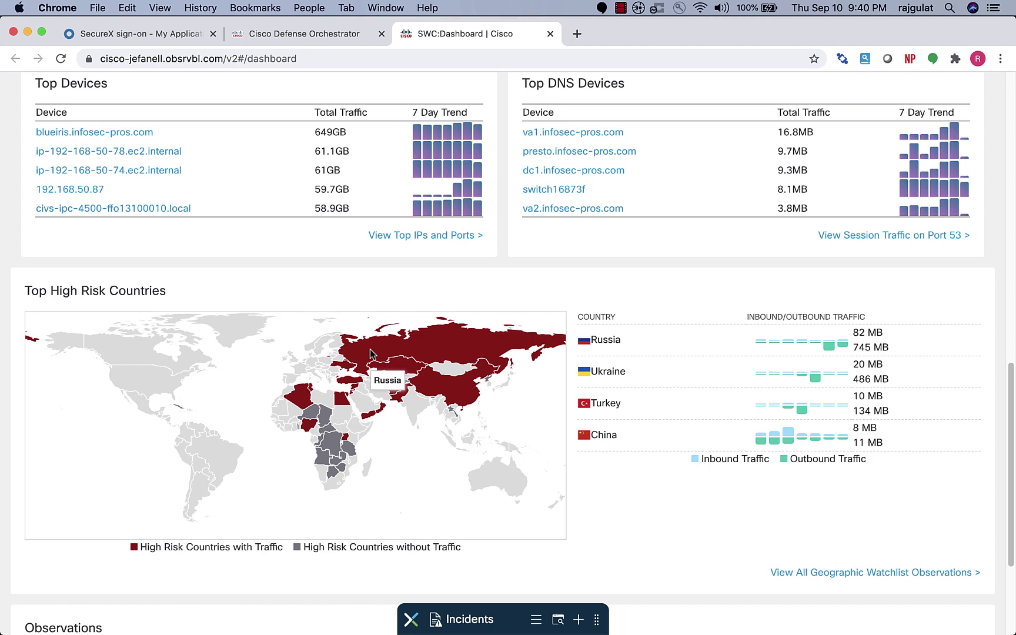
{"action": "scroll", "coordinate": [371, 353], "scroll_direction": "down", "scroll_amount": 3}
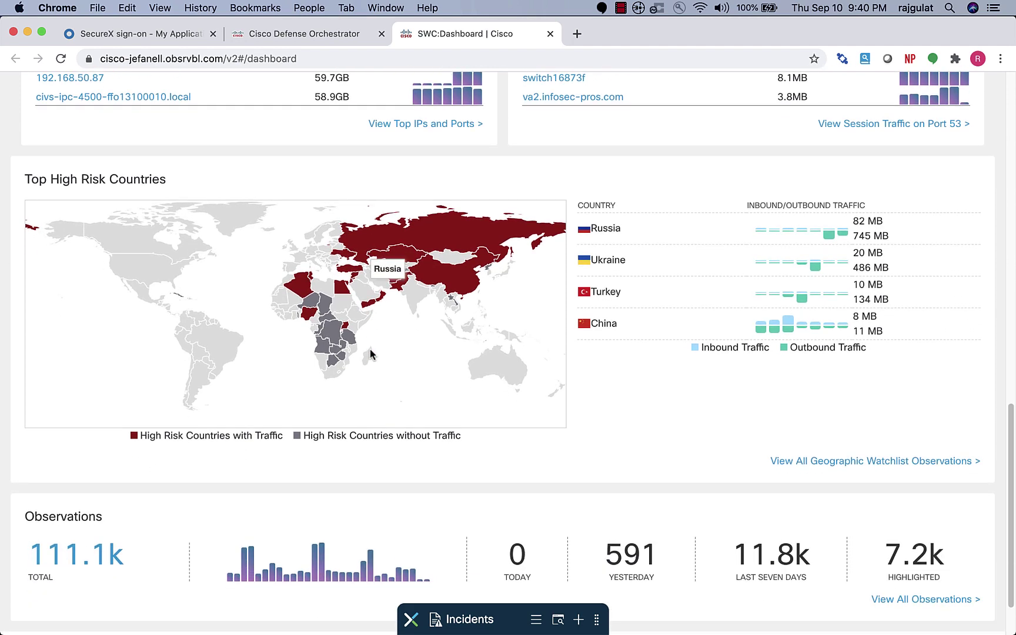
{"action": "scroll", "coordinate": [394, 314], "scroll_direction": "down", "scroll_amount": 2}
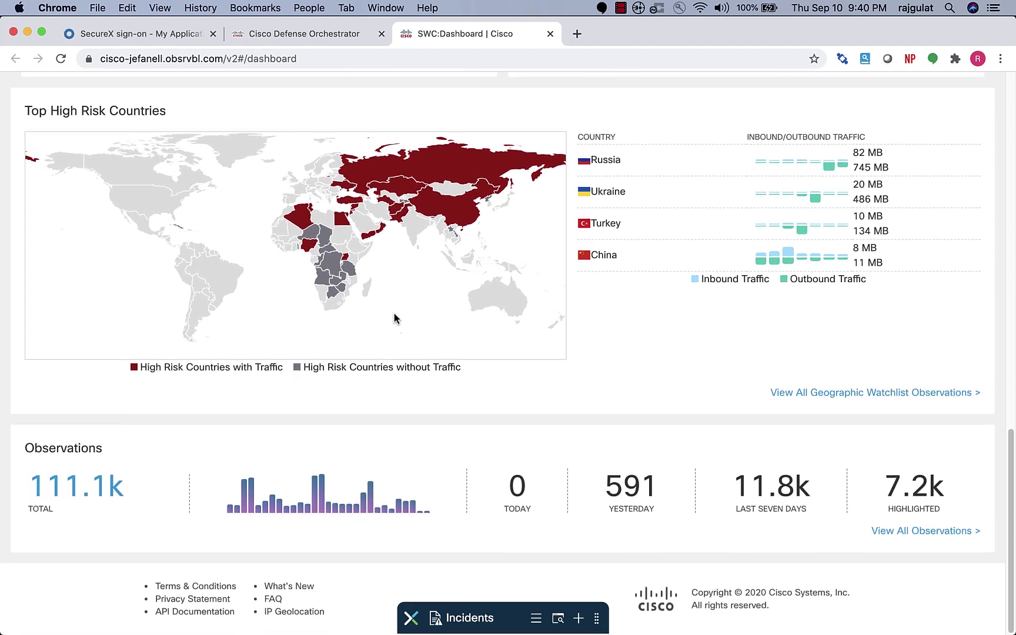
{"action": "scroll", "coordinate": [394, 312], "scroll_direction": "up", "scroll_amount": 15}
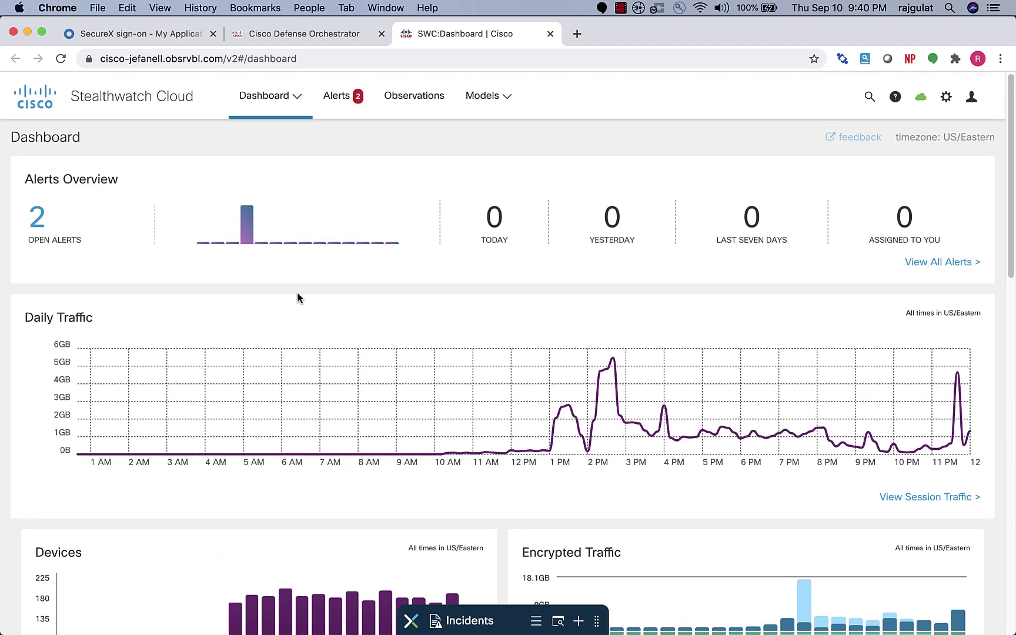
{"action": "left_click", "coordinate": [338, 96]}
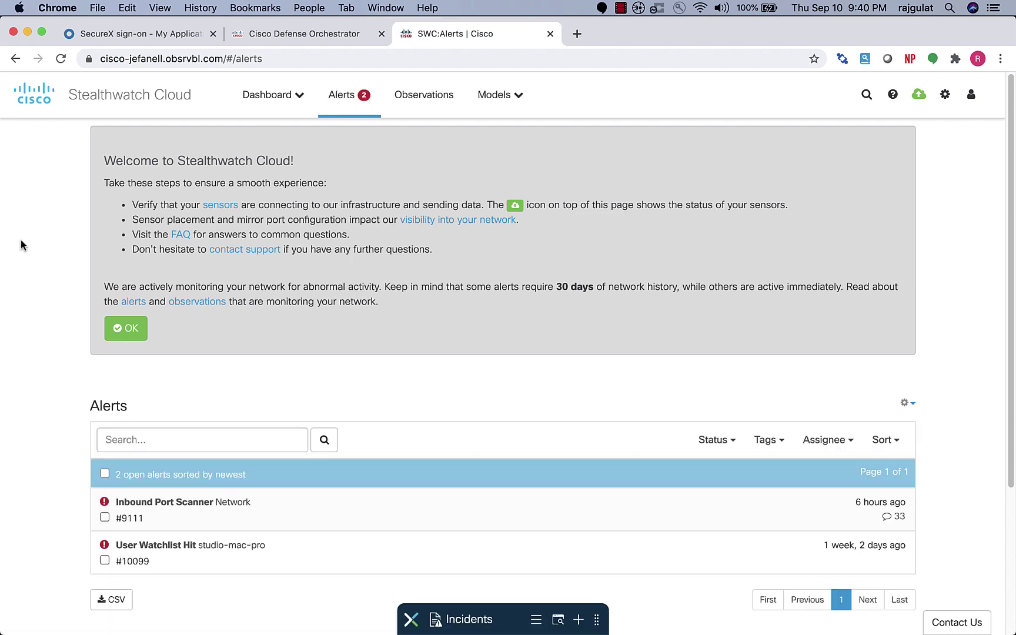
Look over alerts Inbound Port Scanner #9111 and User Watchlist Hit #10099, then bring up the settings menu.
{"action": "scroll", "coordinate": [22, 245], "scroll_direction": "down", "scroll_amount": 5}
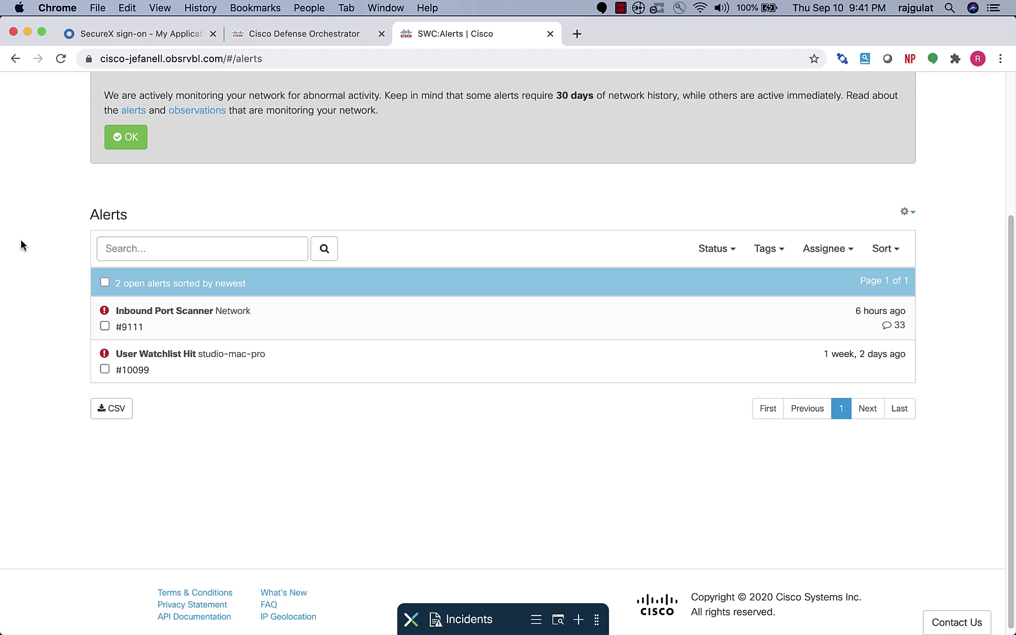
{"action": "scroll", "coordinate": [20, 241], "scroll_direction": "up", "scroll_amount": 4}
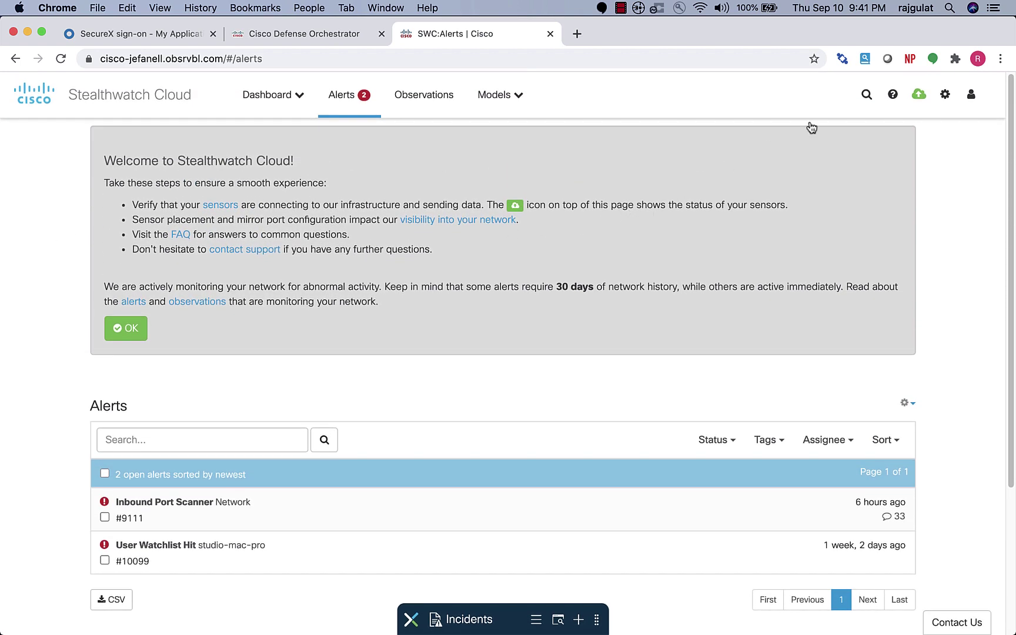
{"action": "left_click", "coordinate": [945, 96]}
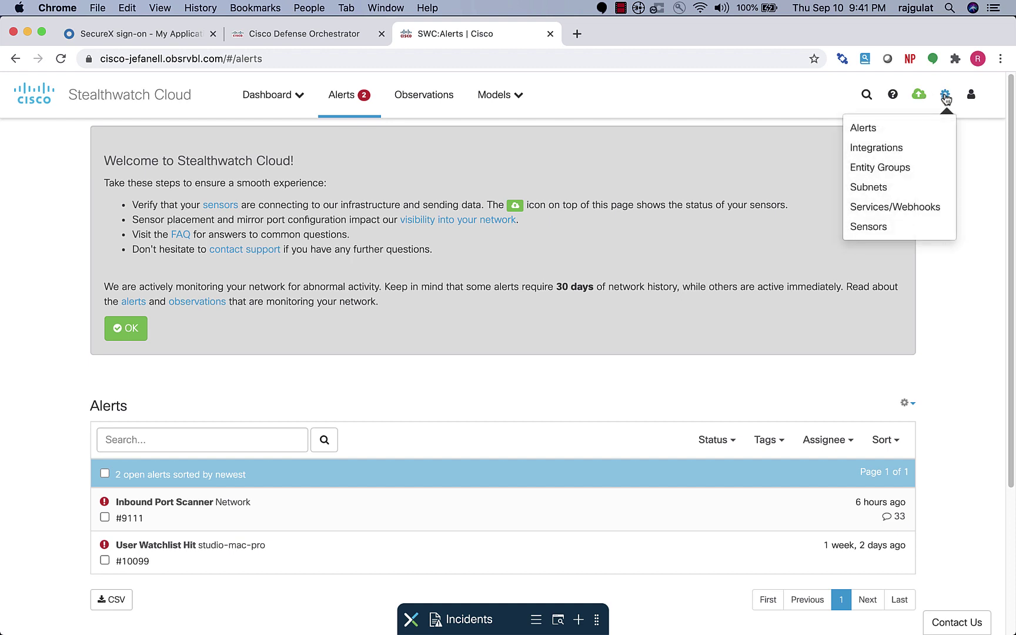
Go to Settings > Integrations > Webhooks/Services and scroll the notification services list.
{"action": "left_click", "coordinate": [916, 153]}
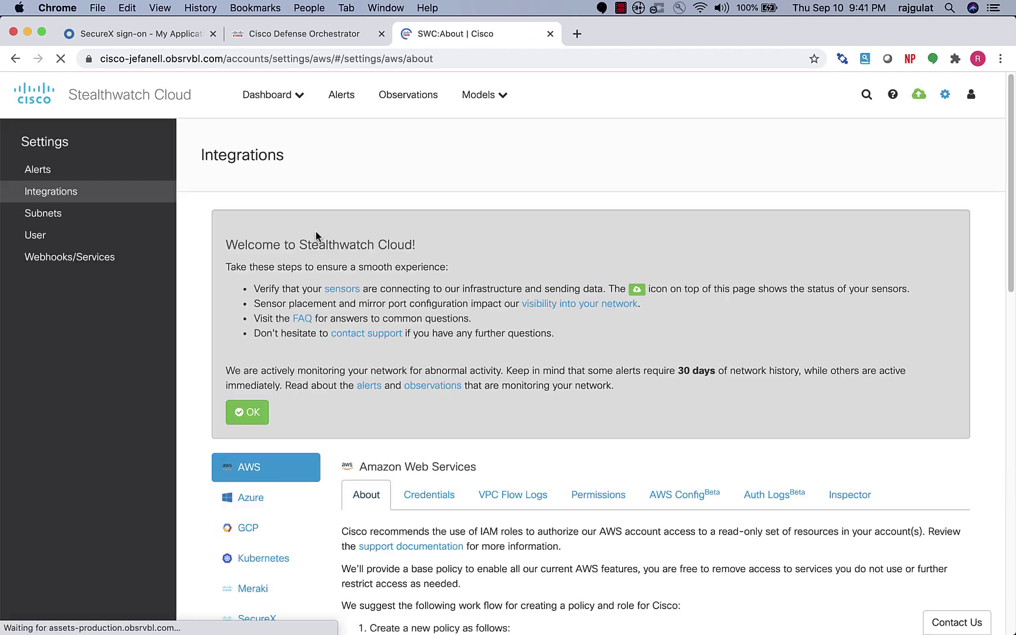
{"action": "left_click", "coordinate": [100, 261]}
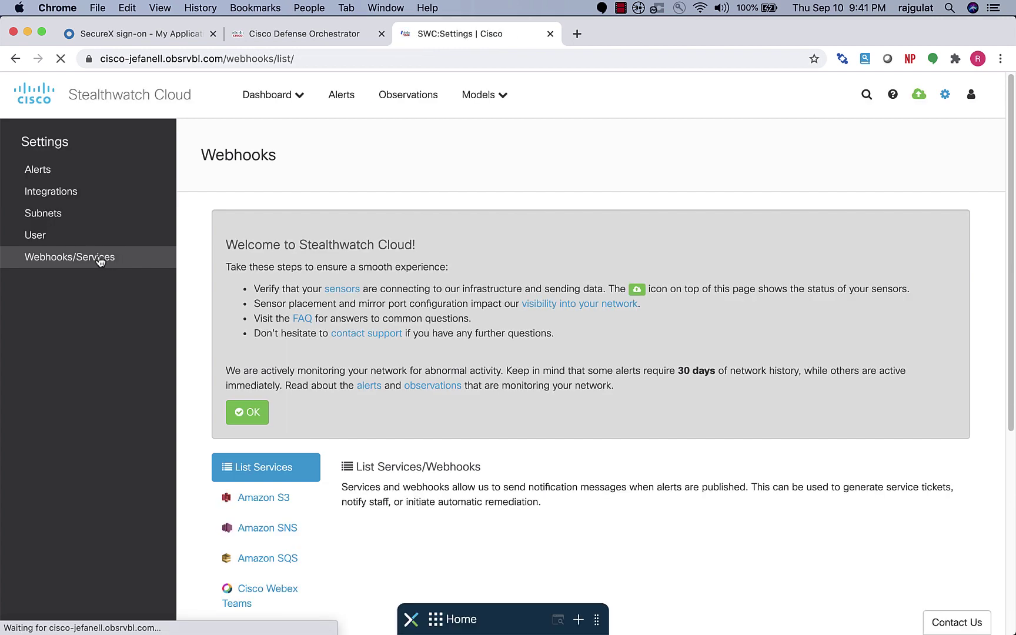
{"action": "scroll", "coordinate": [322, 297], "scroll_direction": "down", "scroll_amount": 5}
{"action": "scroll", "coordinate": [321, 297], "scroll_direction": "down", "scroll_amount": 5}
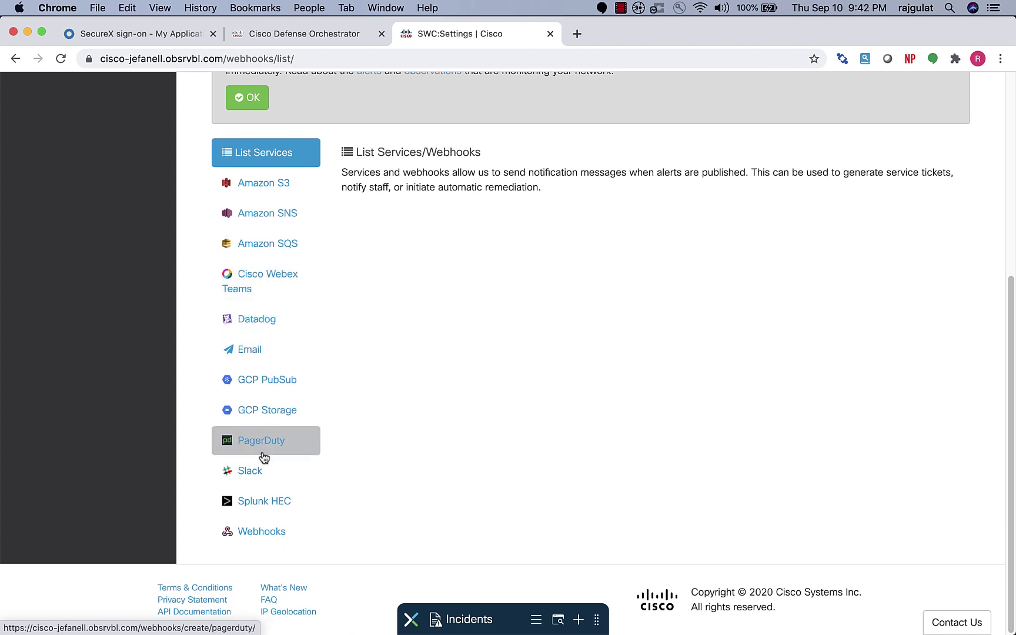
Create a Splunk HEC service entry with its HEC URI and token, leaving Active checked.
{"action": "left_click", "coordinate": [259, 503]}
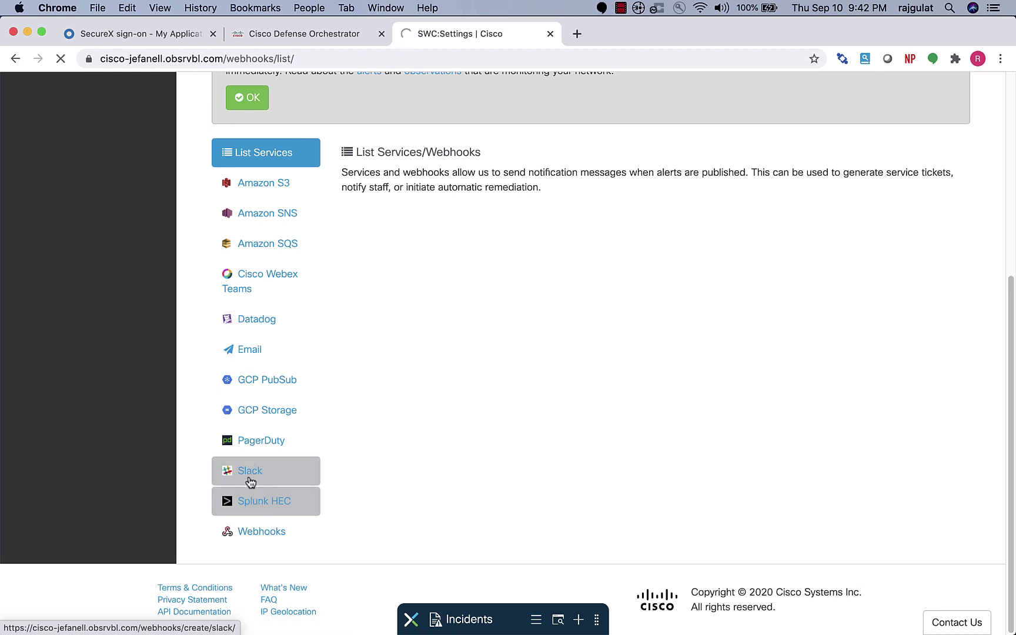
{"action": "scroll", "coordinate": [344, 487], "scroll_direction": "down", "scroll_amount": 5}
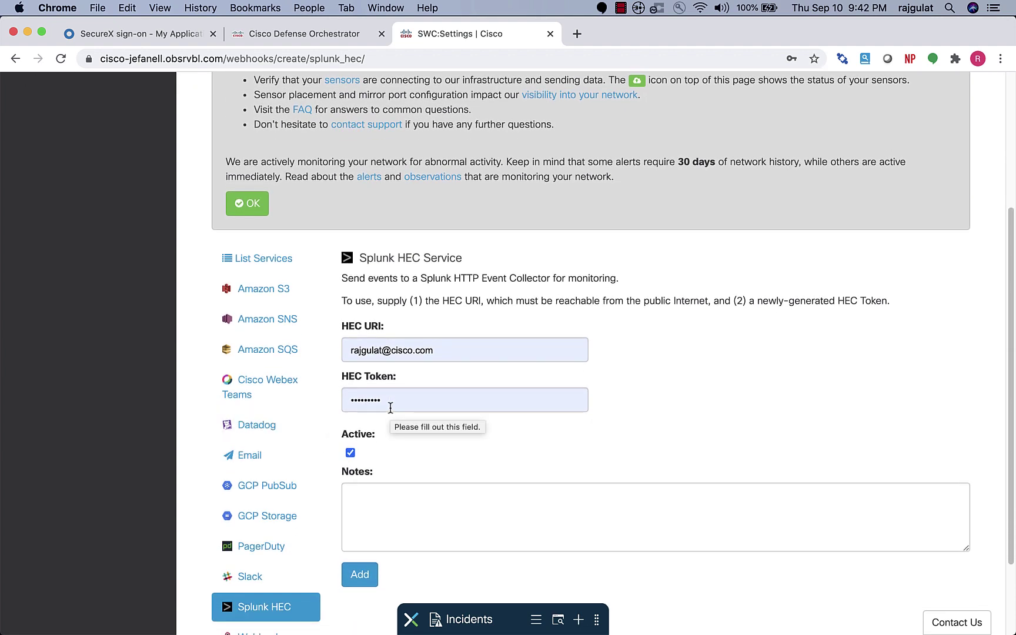
{"action": "scroll", "coordinate": [390, 407], "scroll_direction": "down", "scroll_amount": 3}
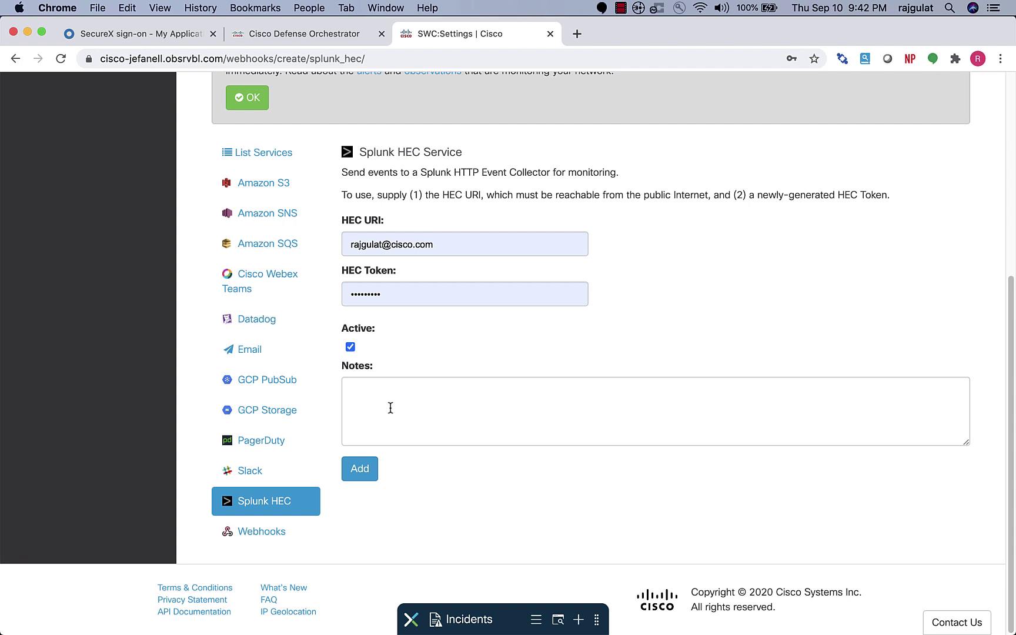
{"action": "scroll", "coordinate": [391, 408], "scroll_direction": "up", "scroll_amount": 5}
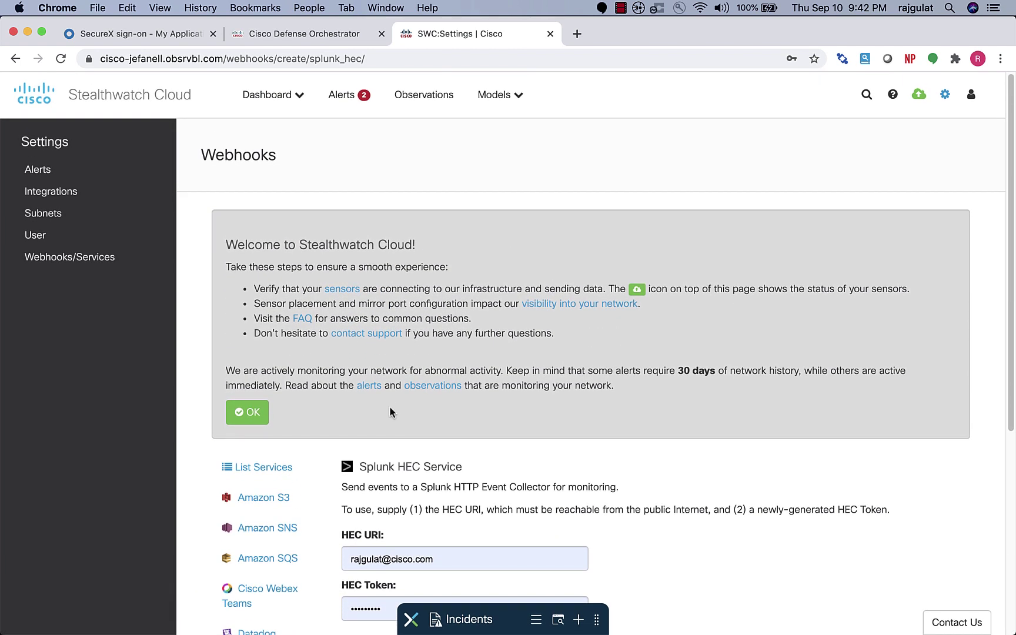